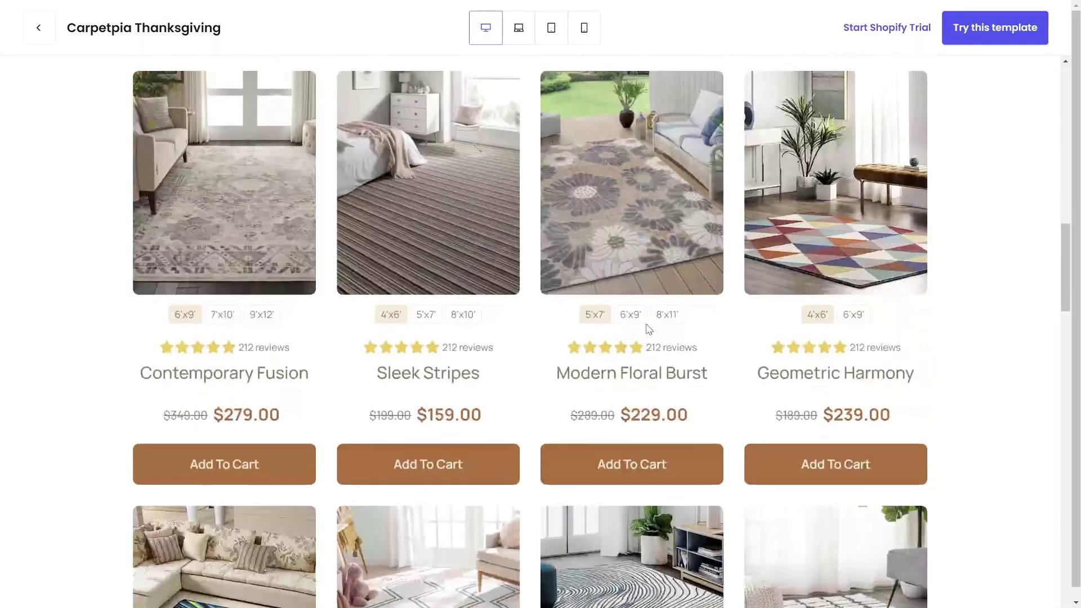
Step: Create a new blank Collection page from the PageFly Pages list
{"action": "scroll", "coordinate": [647, 330], "scroll_direction": "down", "scroll_amount": 10}
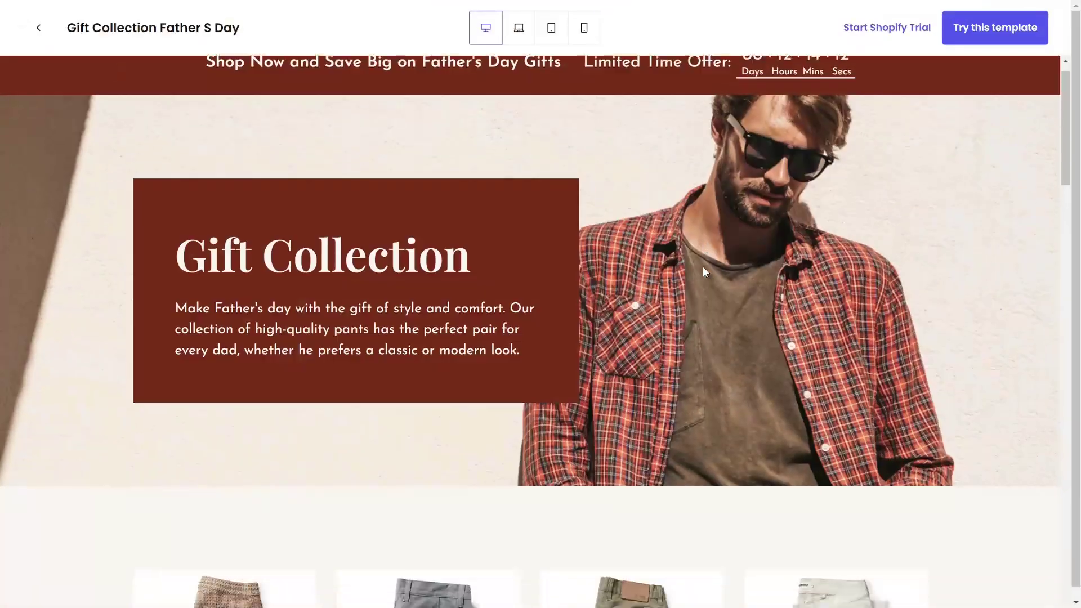
{"action": "scroll", "coordinate": [703, 267], "scroll_direction": "down", "scroll_amount": 15}
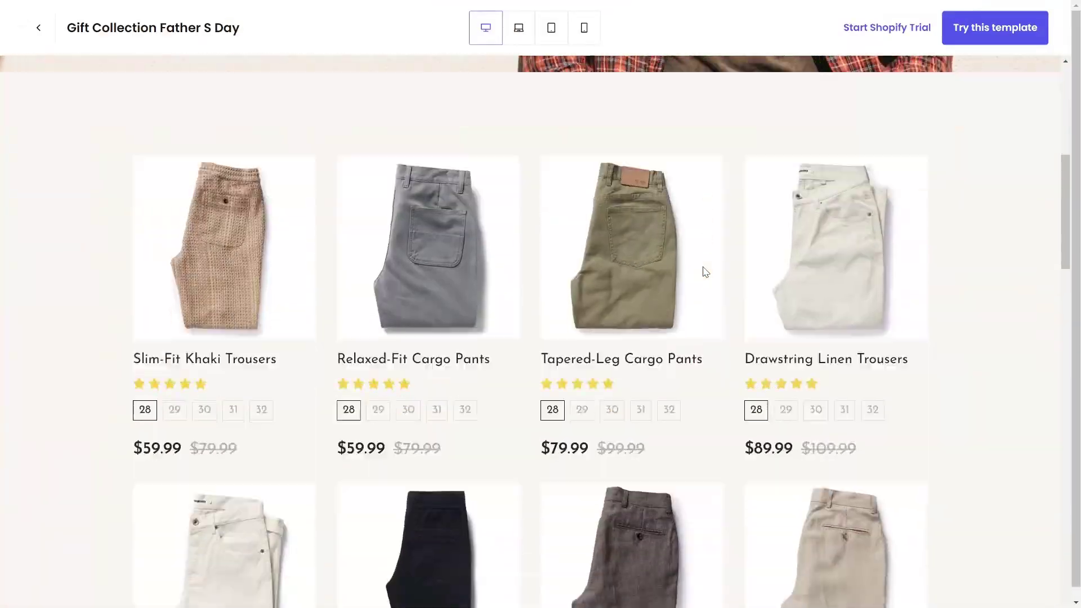
{"action": "scroll", "coordinate": [703, 267], "scroll_direction": "down", "scroll_amount": 2}
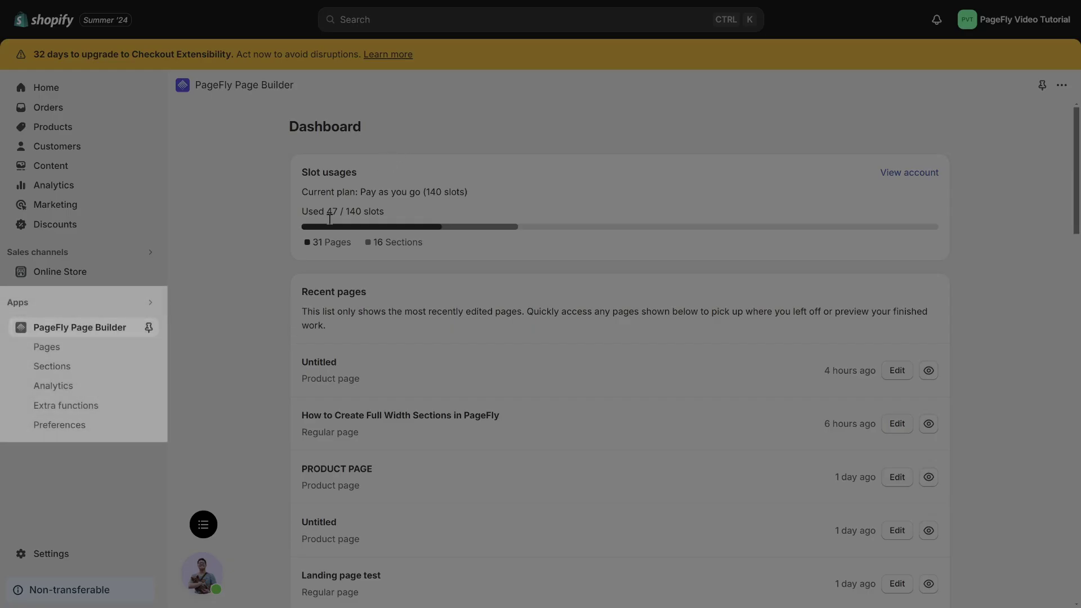
{"action": "left_click", "coordinate": [82, 358]}
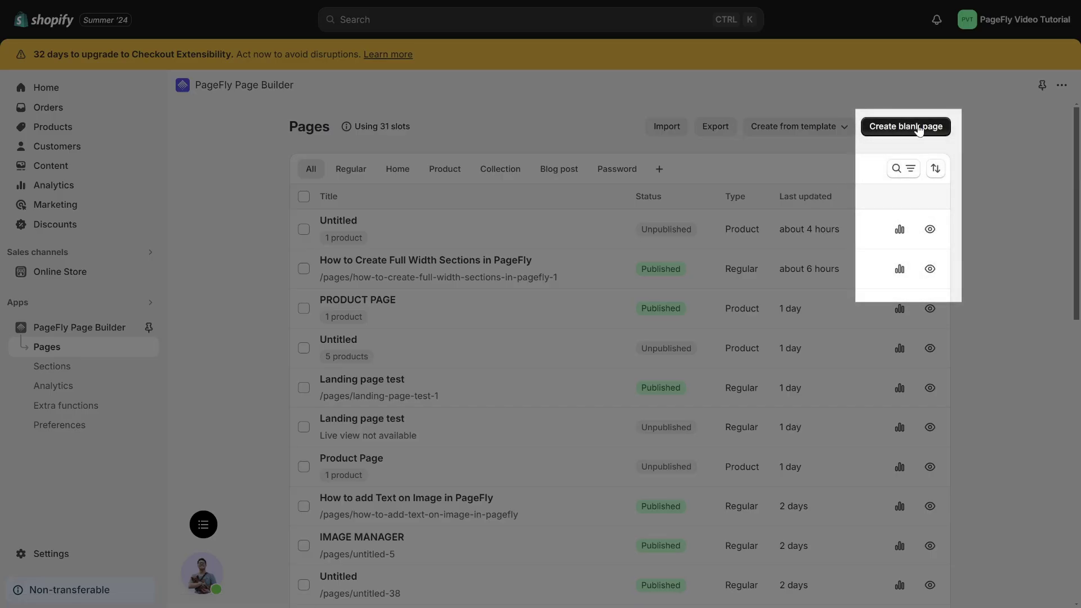
{"action": "left_click", "coordinate": [911, 131]}
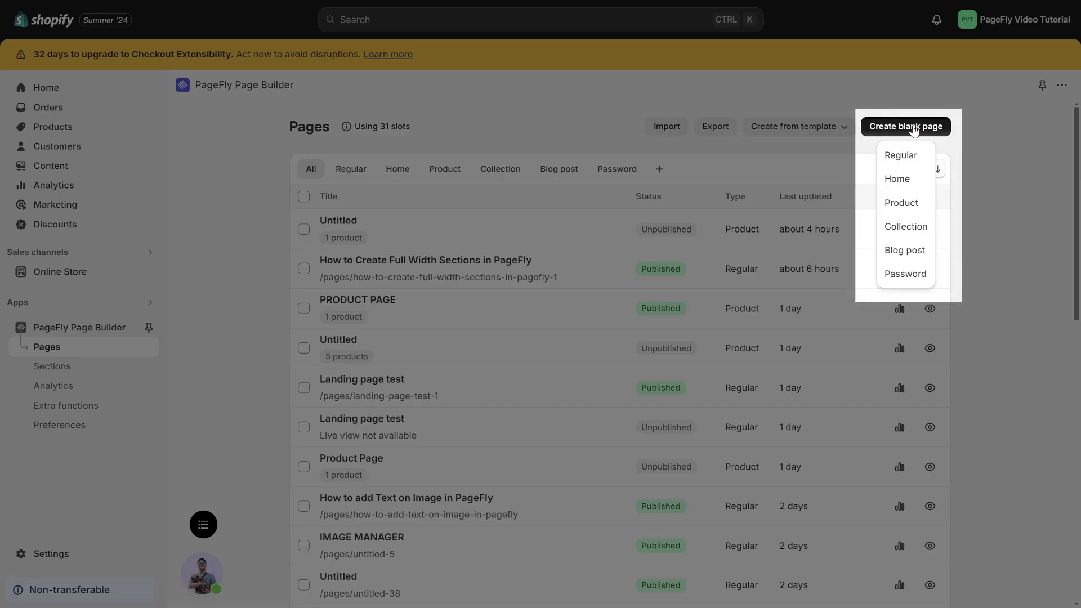
{"action": "left_click", "coordinate": [892, 234]}
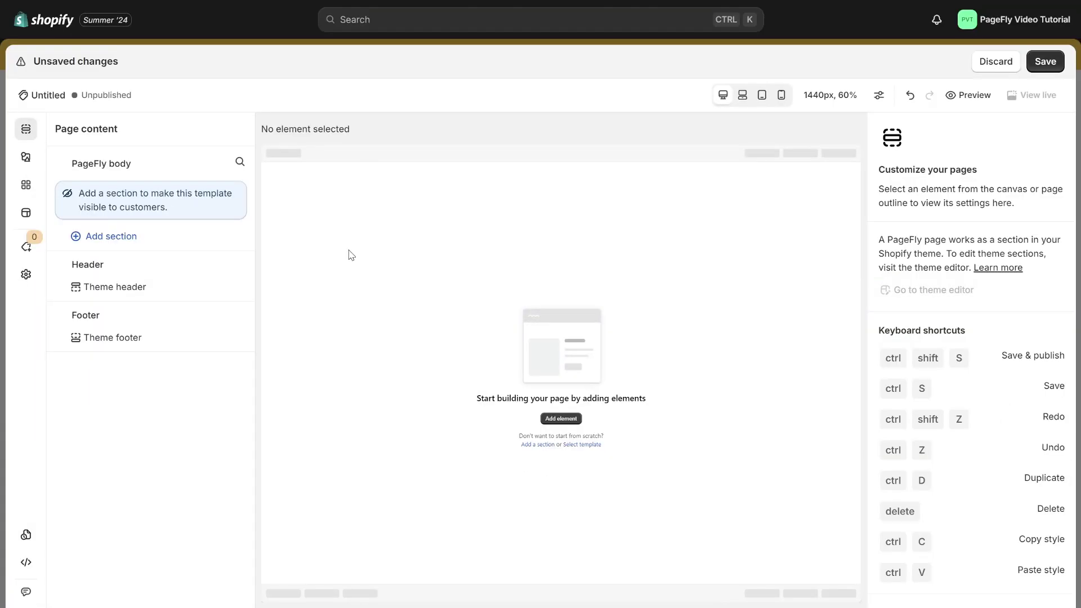
Step: In Page assignment, first select the 3D Tshirt, Apple Watch and Bread collections
{"action": "left_click", "coordinate": [28, 248]}
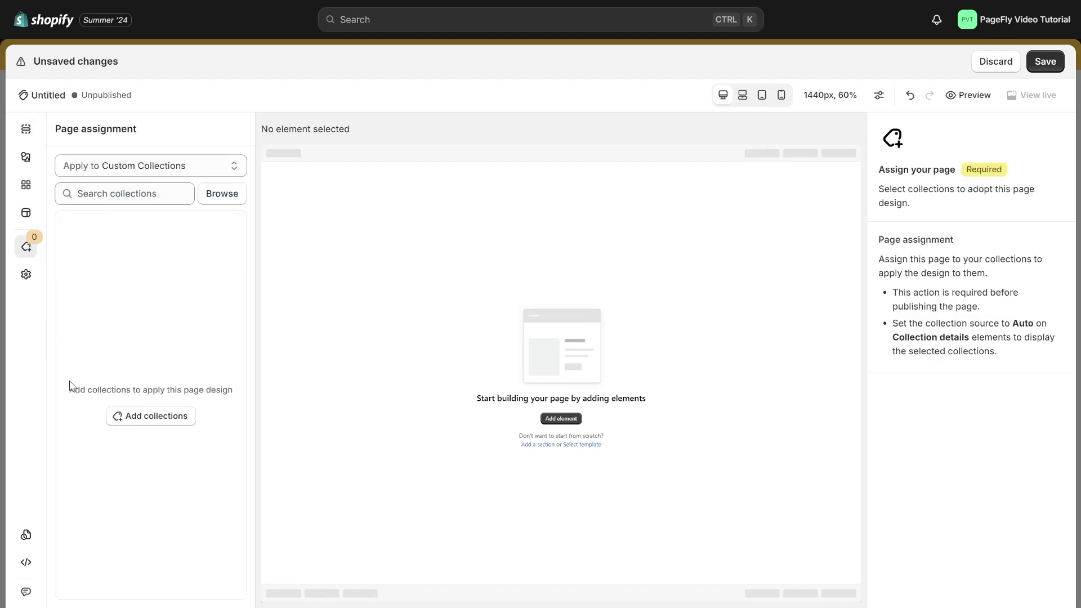
{"action": "left_click", "coordinate": [163, 422]}
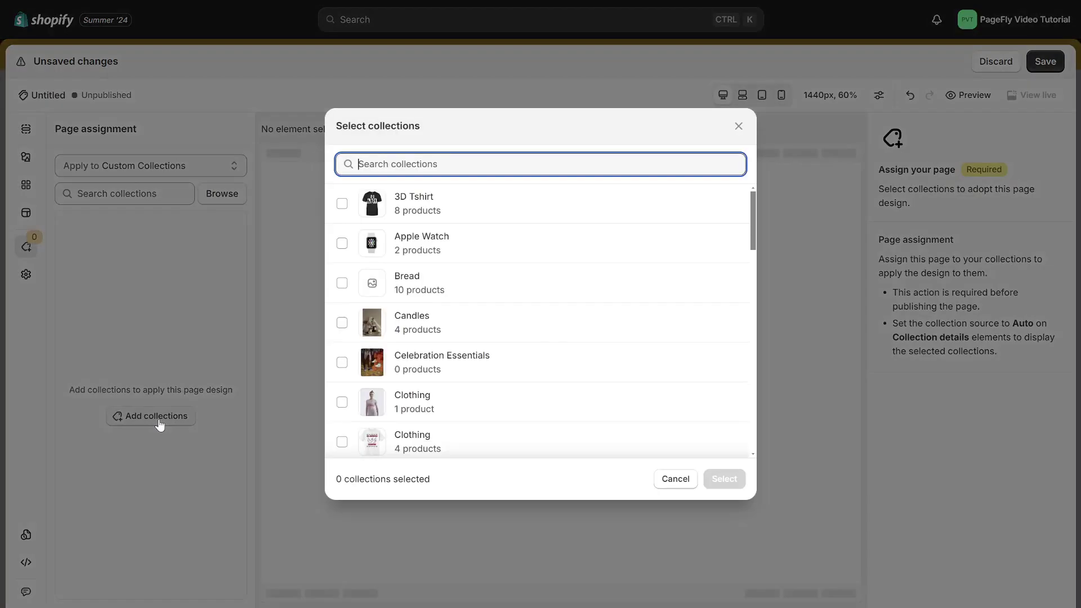
{"action": "left_click", "coordinate": [459, 208]}
{"action": "left_click", "coordinate": [473, 248]}
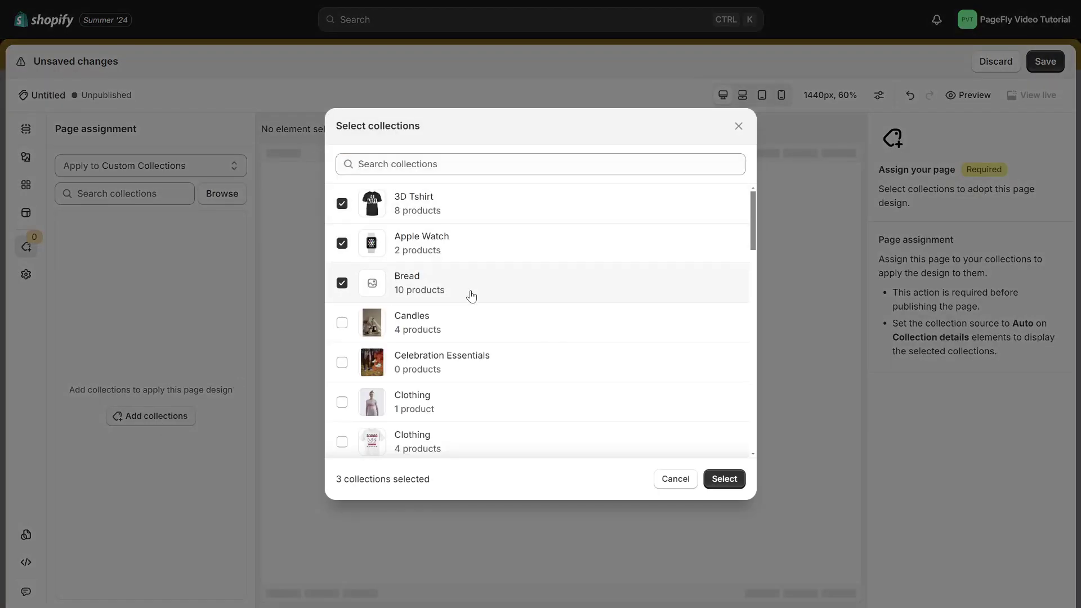
{"action": "left_click", "coordinate": [724, 478]}
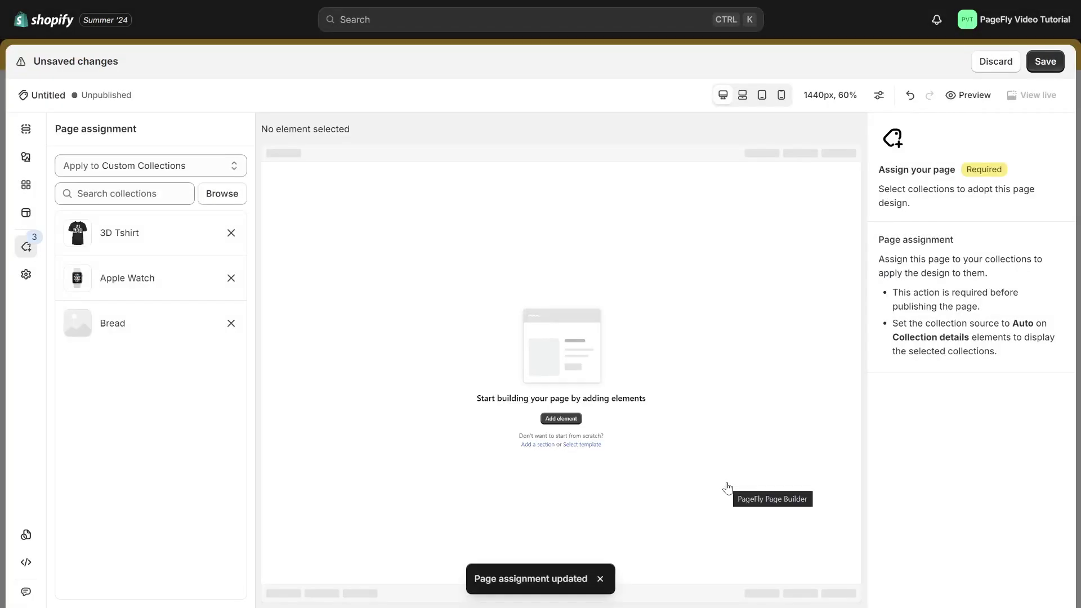
Step: Keep the scope on Custom Collections and reassign the page to Bread alone
{"action": "left_click", "coordinate": [217, 165]}
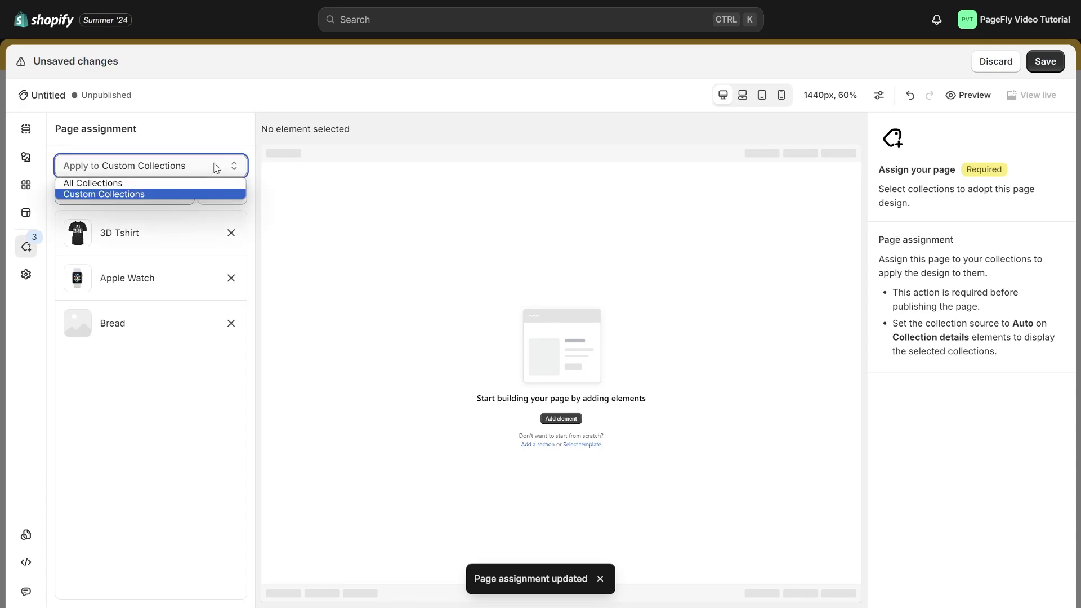
{"action": "left_click", "coordinate": [133, 181]}
{"action": "left_click", "coordinate": [116, 174]}
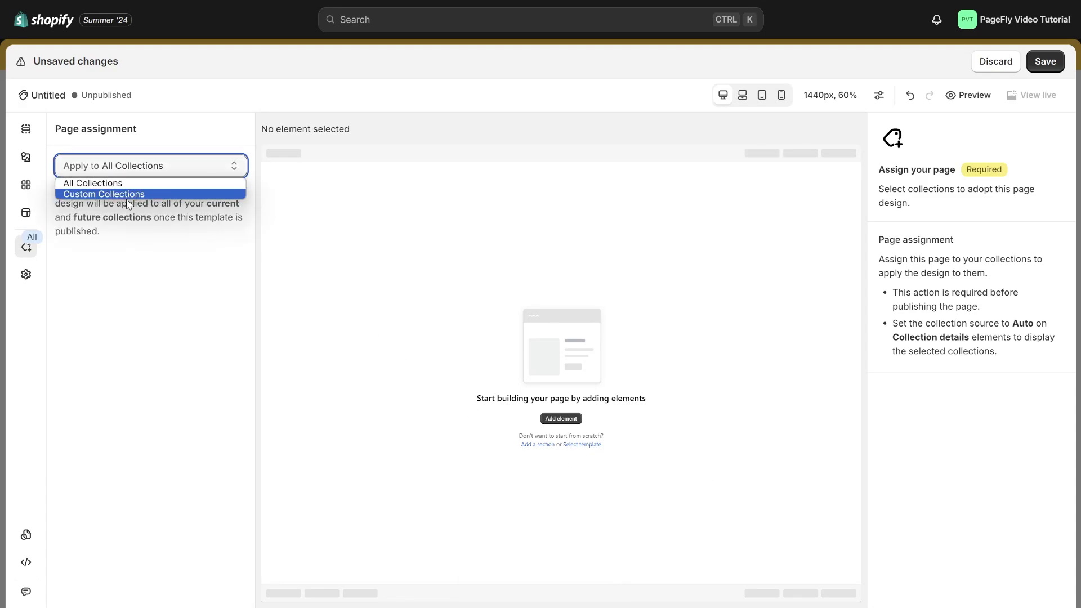
{"action": "left_click", "coordinate": [126, 194]}
{"action": "left_click", "coordinate": [162, 418]}
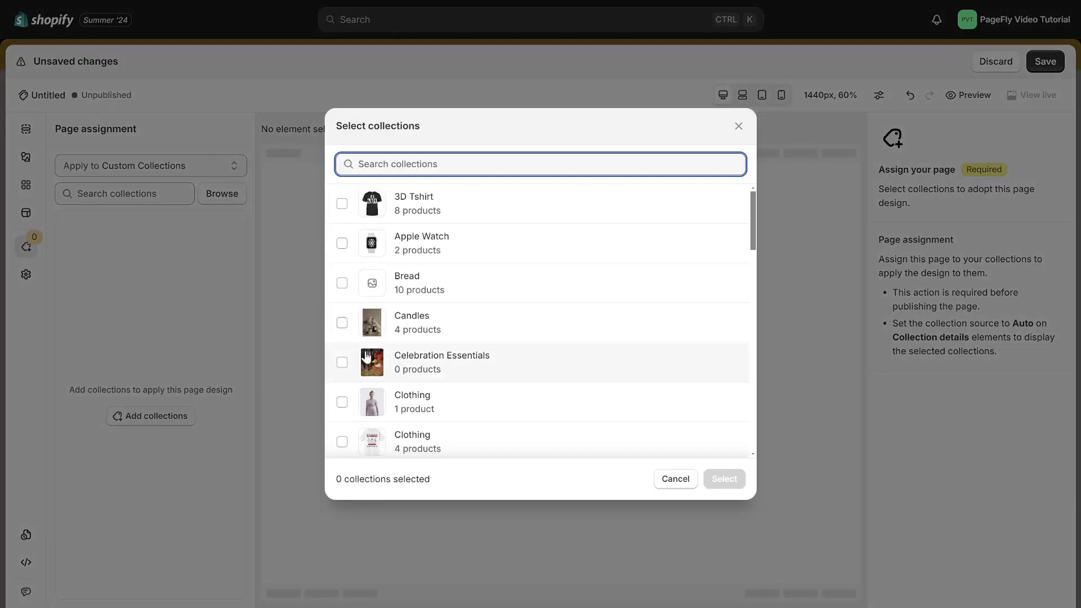
{"action": "left_click", "coordinate": [432, 277]}
{"action": "left_click", "coordinate": [724, 478]}
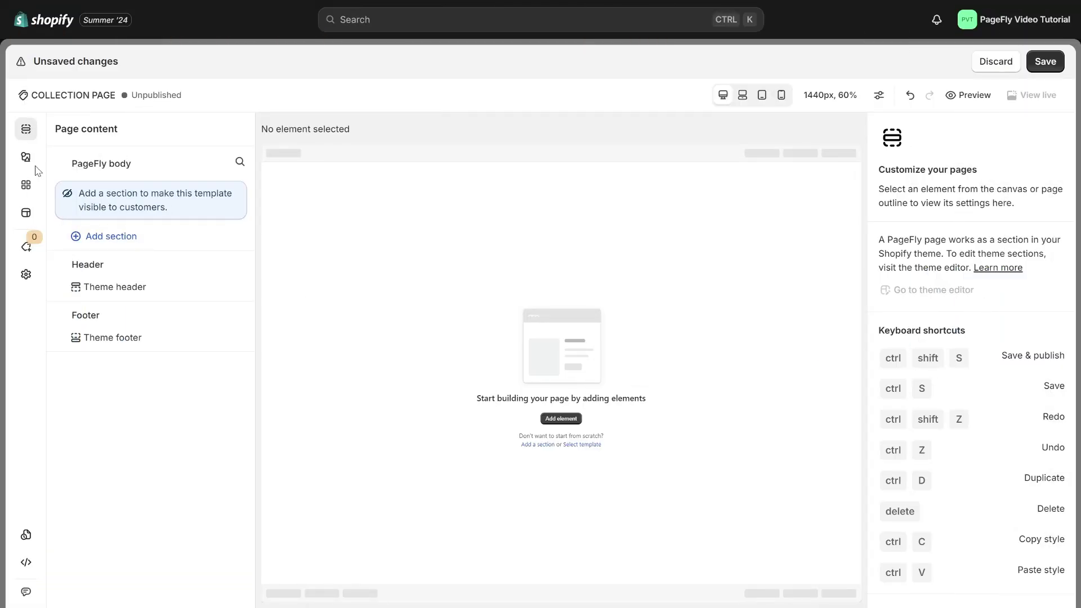
Step: Add a Heading at the top and paste 'Indulge in the Artistry of Bread' as its text
{"action": "left_click", "coordinate": [26, 156]}
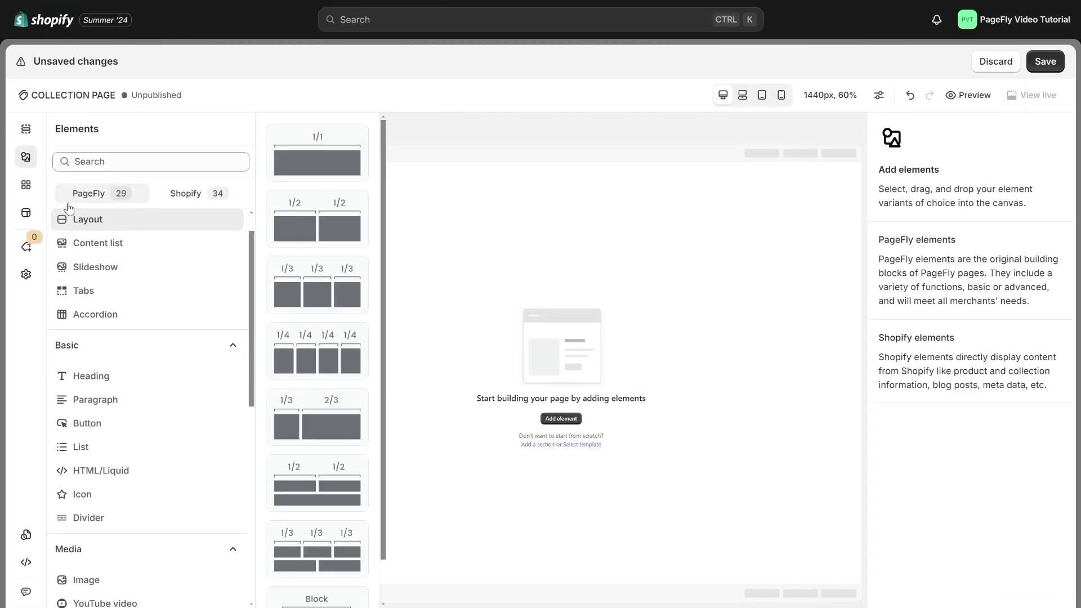
{"action": "left_click", "coordinate": [111, 376]}
{"action": "left_click_drag", "start_coordinate": [291, 151], "coordinate": [480, 265]}
{"action": "left_click", "coordinate": [904, 131]}
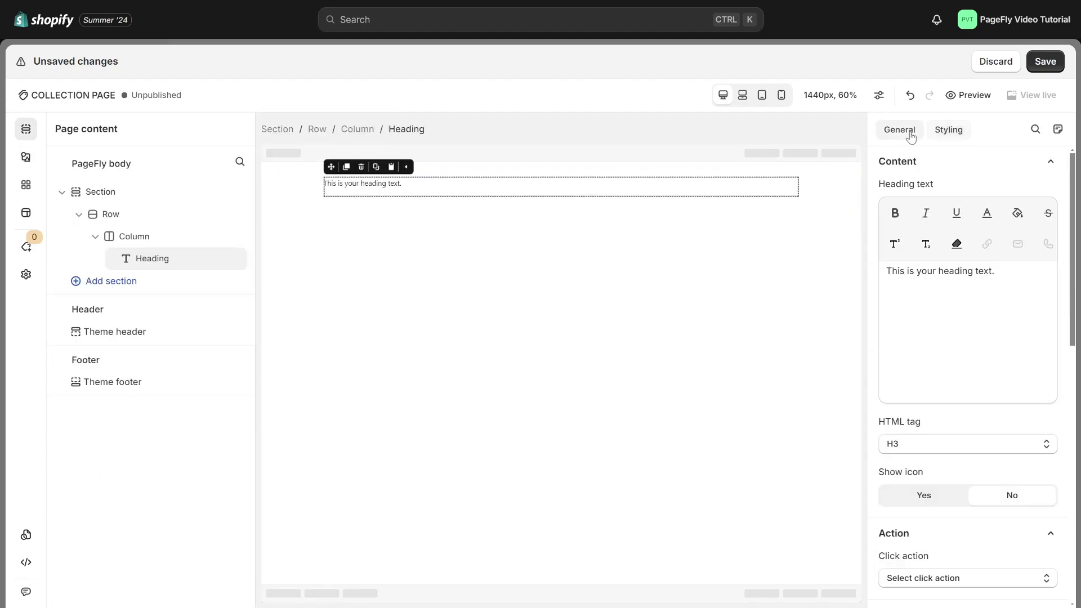
{"action": "triple_click", "coordinate": [1010, 270]}
{"action": "type", "text": "Indulge in the Artistry of Bread"}
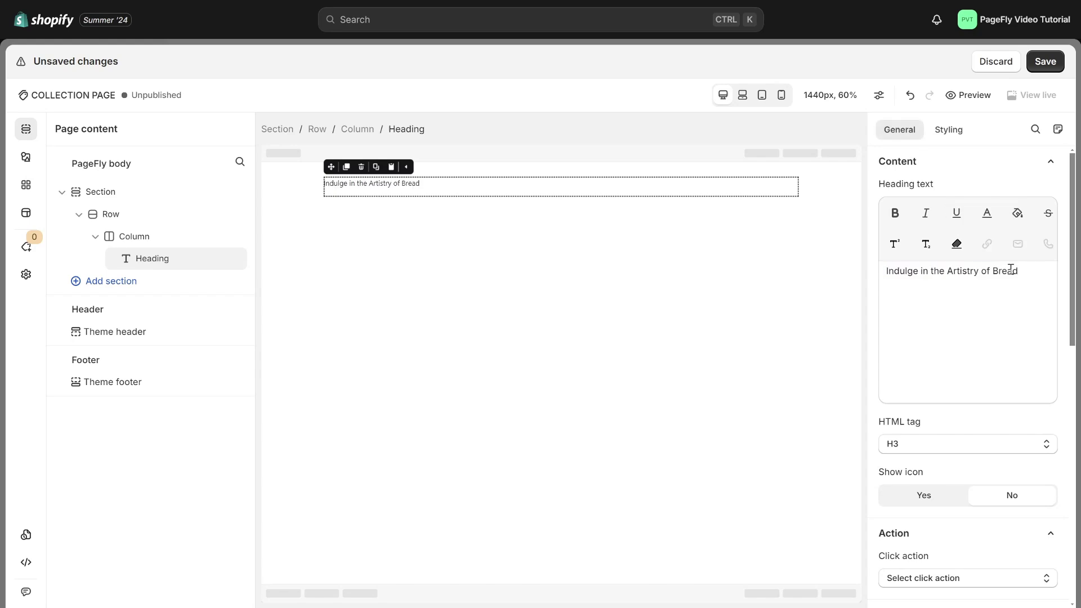
Step: Style the heading in Libre Baskerville at 50px, bold and centered
{"action": "left_click", "coordinate": [946, 140]}
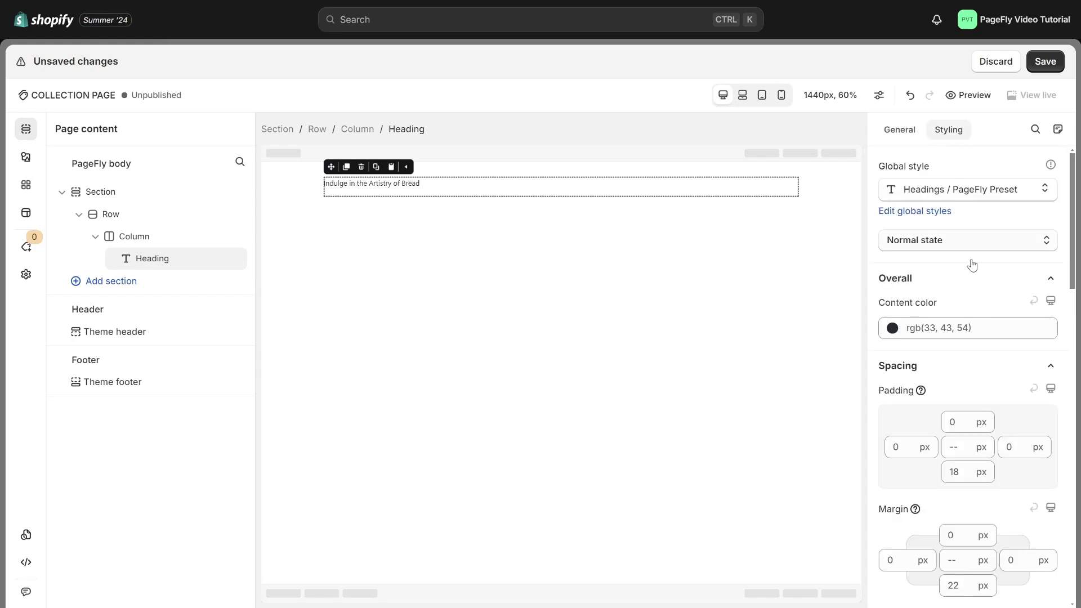
{"action": "scroll", "coordinate": [972, 265], "scroll_direction": "down", "scroll_amount": 5}
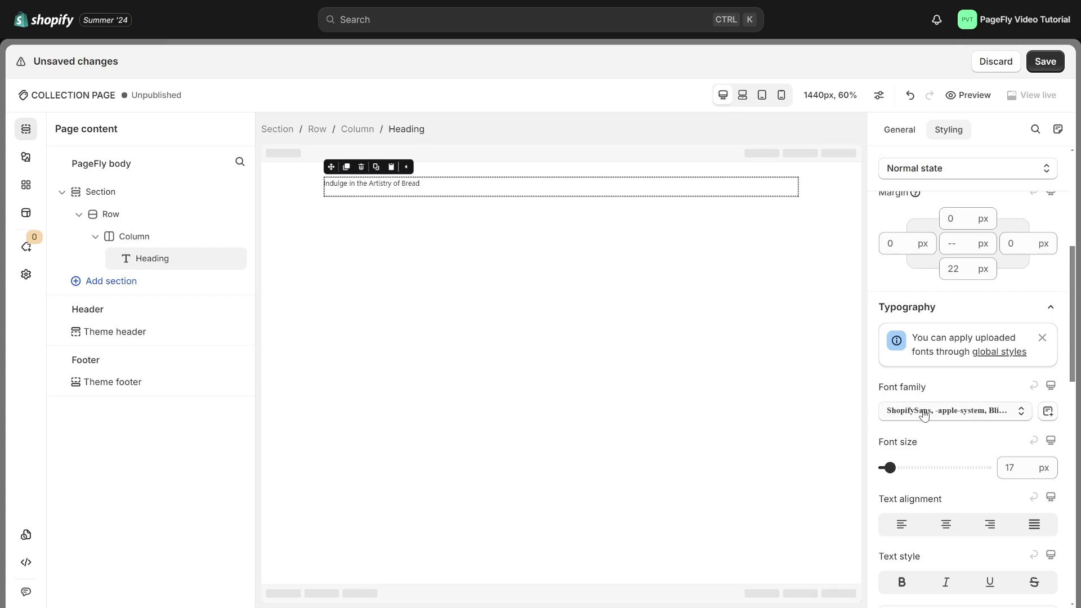
{"action": "left_click", "coordinate": [923, 415]}
{"action": "scroll", "coordinate": [924, 379], "scroll_direction": "down", "scroll_amount": 10}
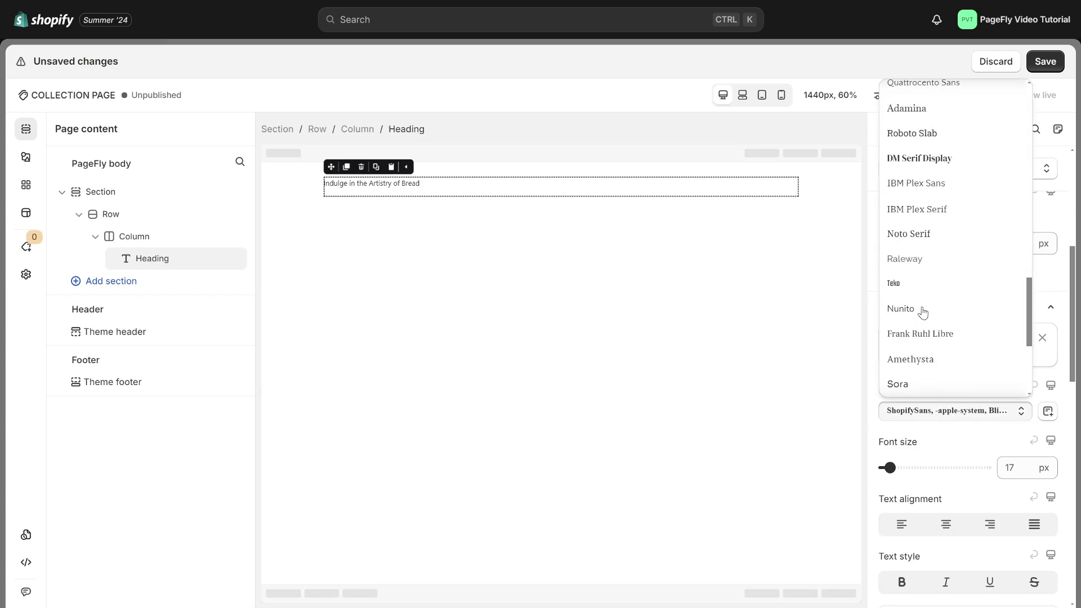
{"action": "scroll", "coordinate": [922, 311], "scroll_direction": "down", "scroll_amount": 4}
{"action": "left_click", "coordinate": [895, 310]}
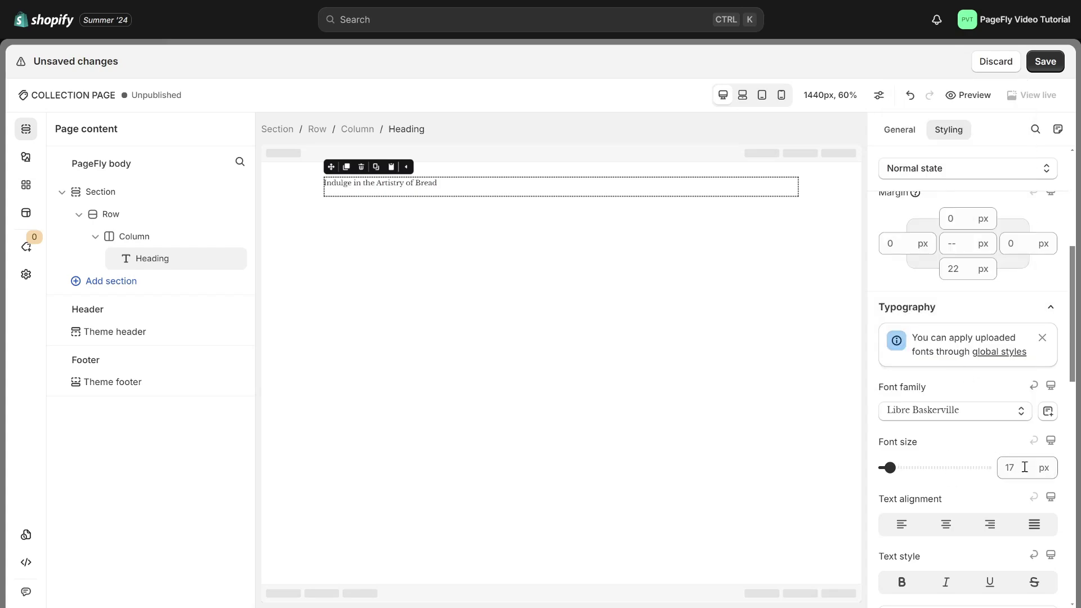
{"action": "type", "text": "50"}
{"action": "scroll", "coordinate": [1013, 478], "scroll_direction": "down", "scroll_amount": 3}
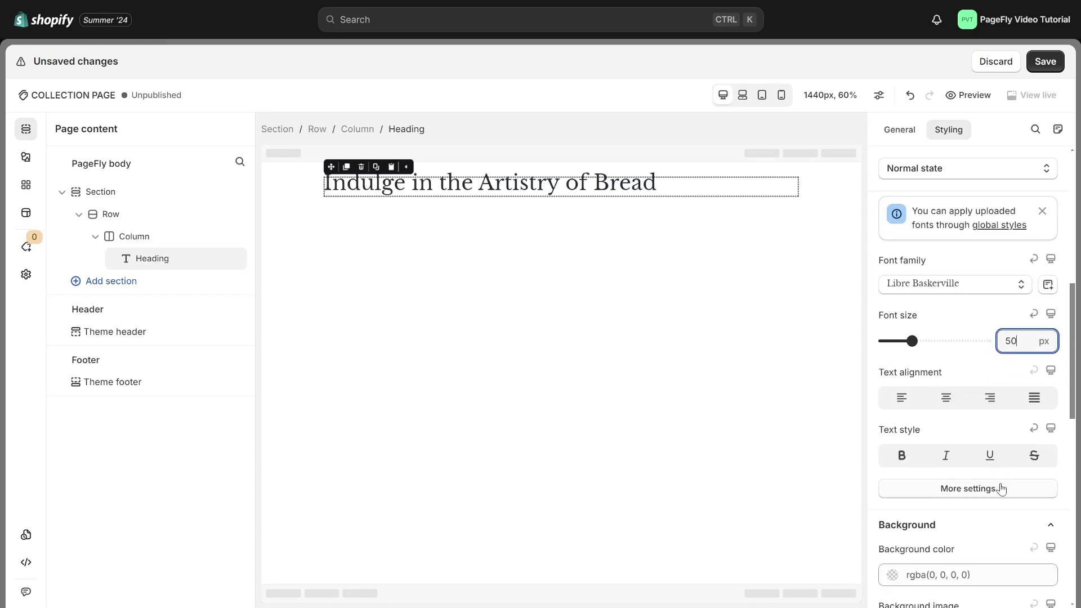
{"action": "left_click", "coordinate": [1001, 487]}
{"action": "left_click", "coordinate": [972, 285]}
{"action": "left_click", "coordinate": [979, 338]}
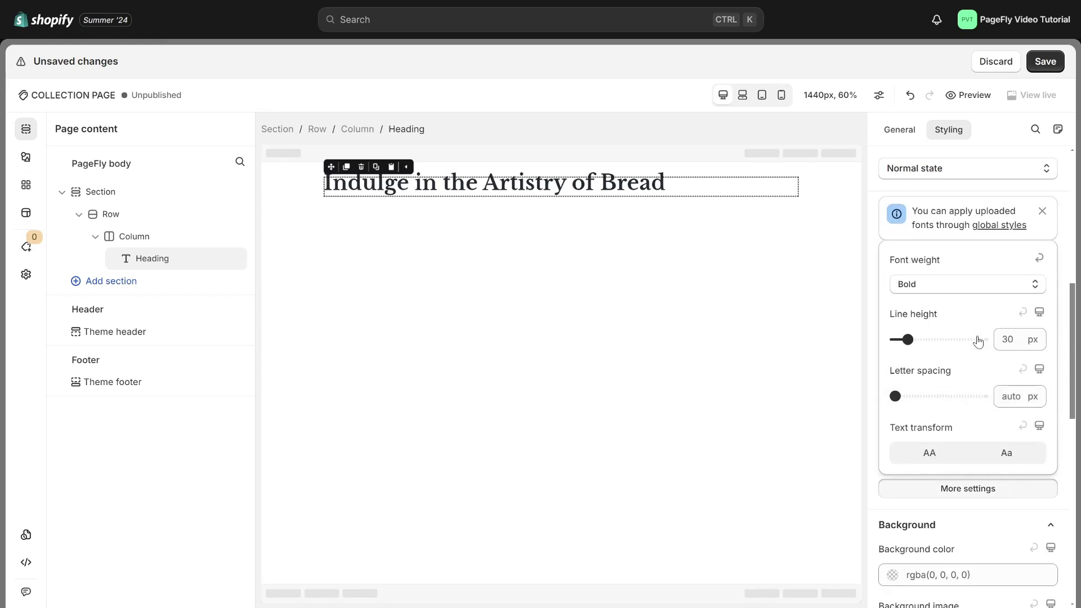
{"action": "left_click", "coordinate": [1069, 457]}
{"action": "left_click", "coordinate": [947, 401]}
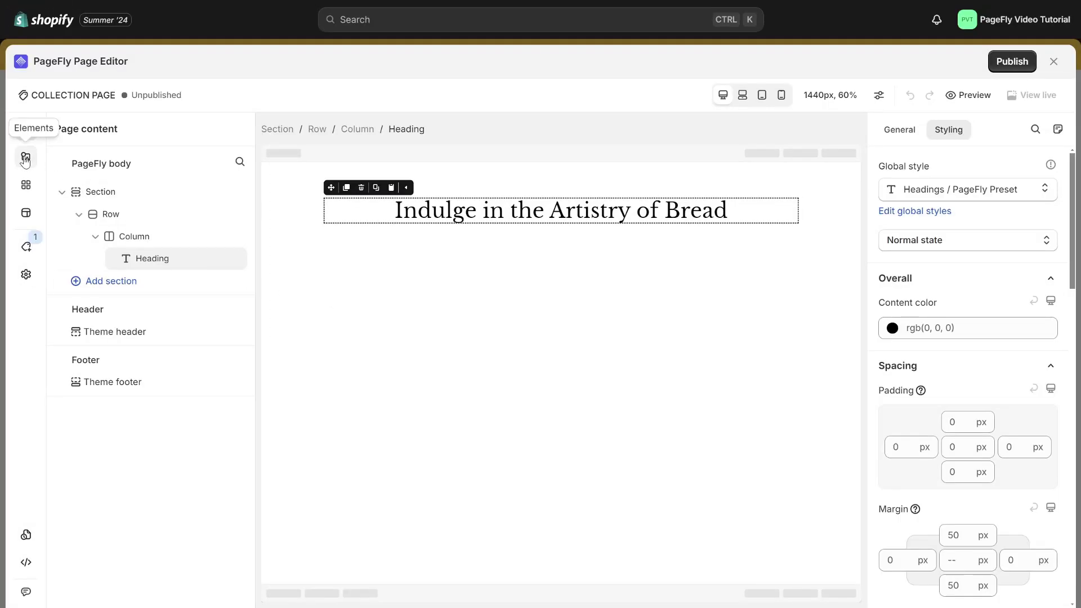
Step: Add a Paragraph below the heading and paste in the artisanal breads description
{"action": "left_click", "coordinate": [26, 156]}
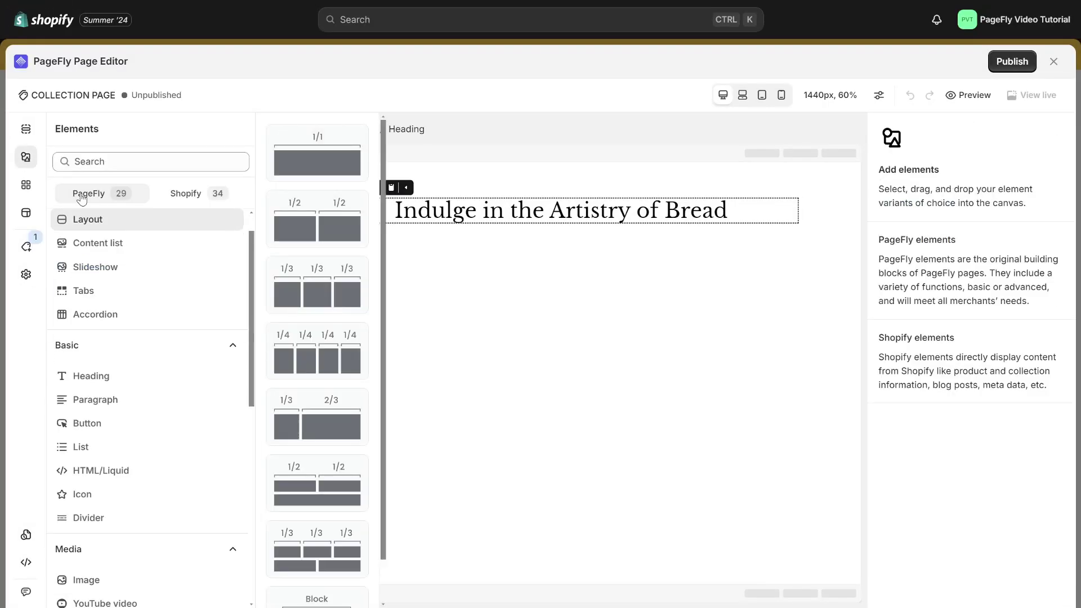
{"action": "left_click", "coordinate": [135, 399]}
{"action": "left_click_drag", "start_coordinate": [287, 150], "coordinate": [524, 237]}
{"action": "left_click", "coordinate": [901, 130]}
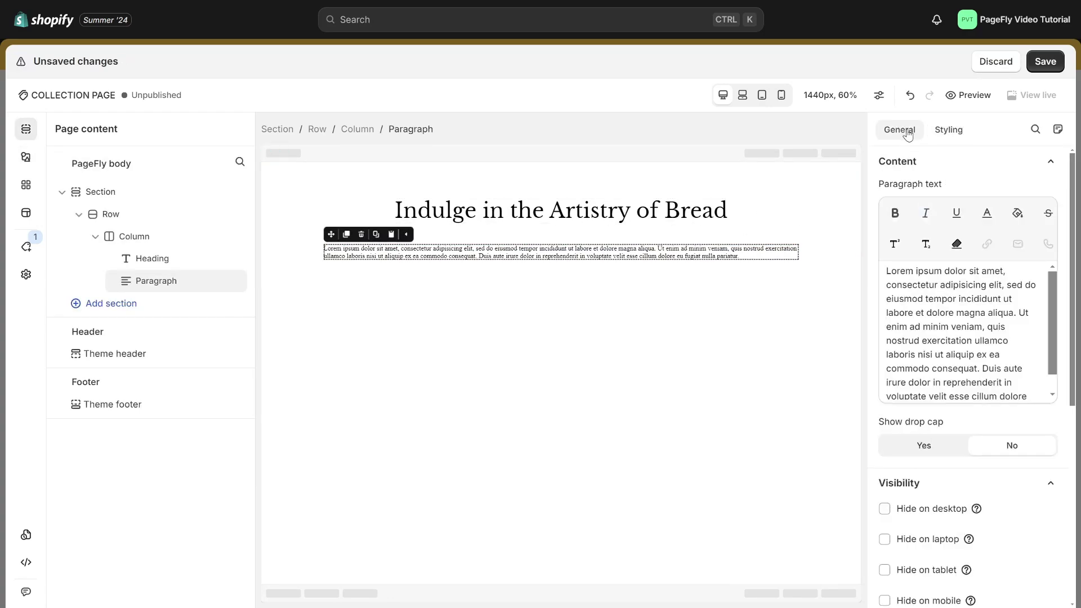
{"action": "key", "text": "ctrl+a"}
{"action": "type", "text": "Explore our carefully curated of artisanal breads, where every loaf is a masterpiece of flavor and textureour newest cakes in a cozy corner."}
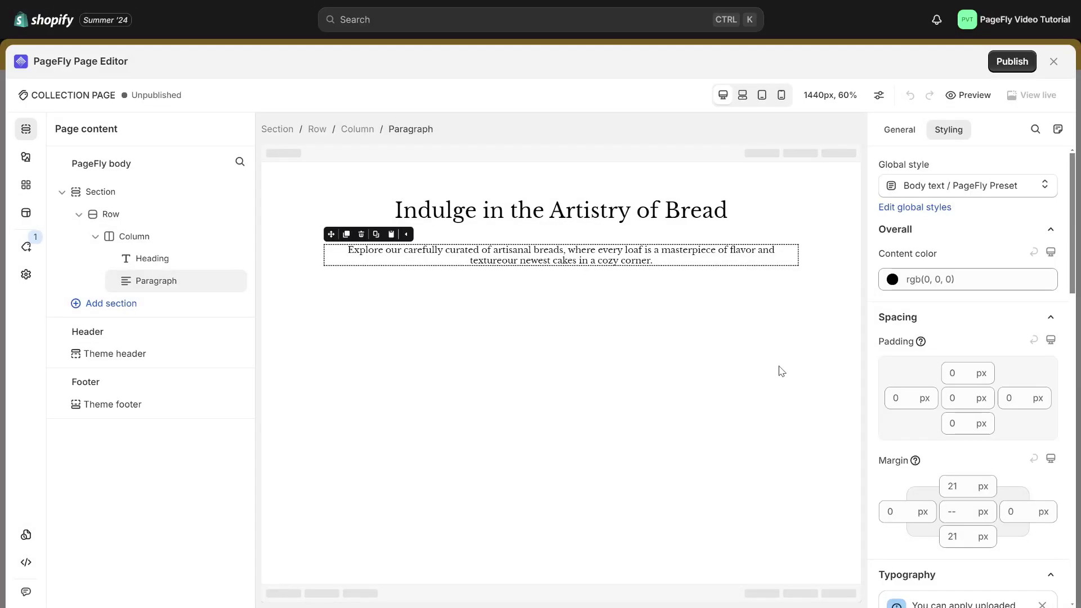
Step: Give the section the breads photo background, centered, Cover size, with an rgba(0,0,0,0.18) overlay
{"action": "left_click", "coordinate": [810, 214]}
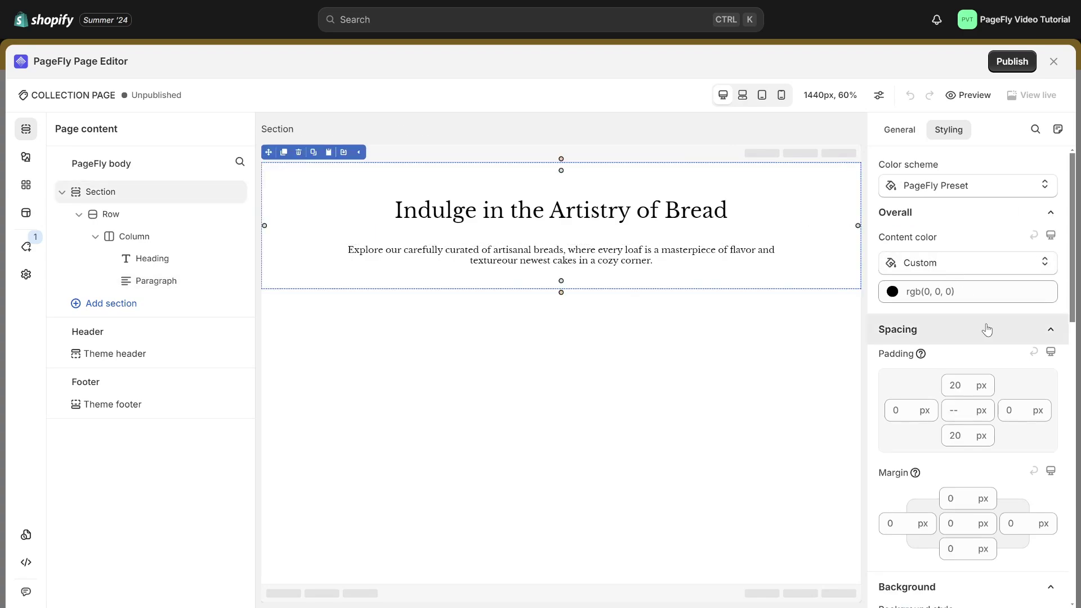
{"action": "scroll", "coordinate": [994, 382], "scroll_direction": "down", "scroll_amount": 5}
{"action": "left_click", "coordinate": [1005, 459]}
{"action": "left_click", "coordinate": [905, 356]}
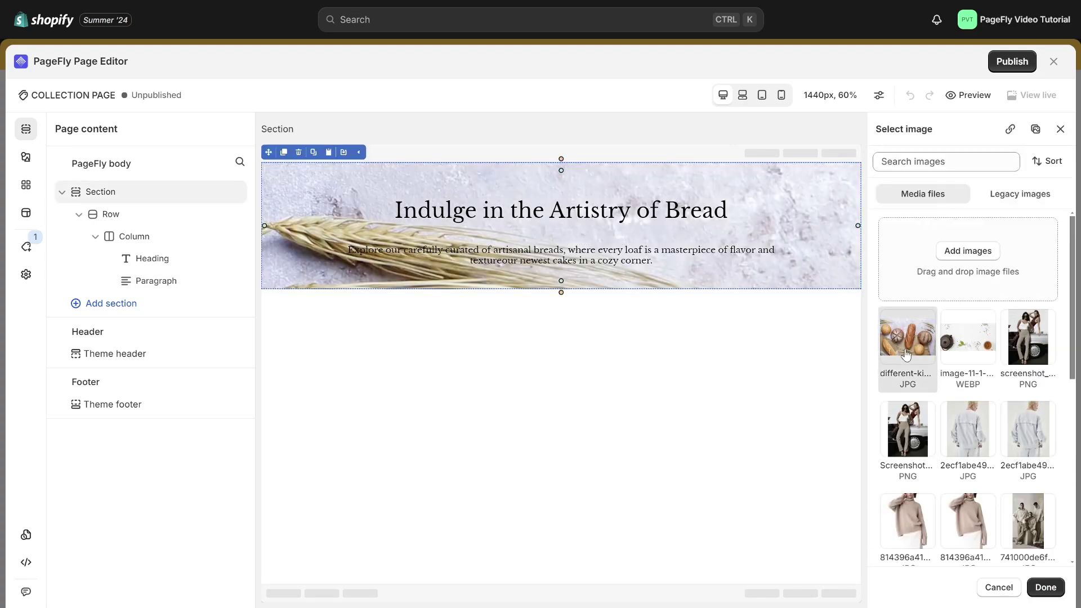
{"action": "left_click", "coordinate": [1047, 588]}
{"action": "left_click", "coordinate": [1021, 579]}
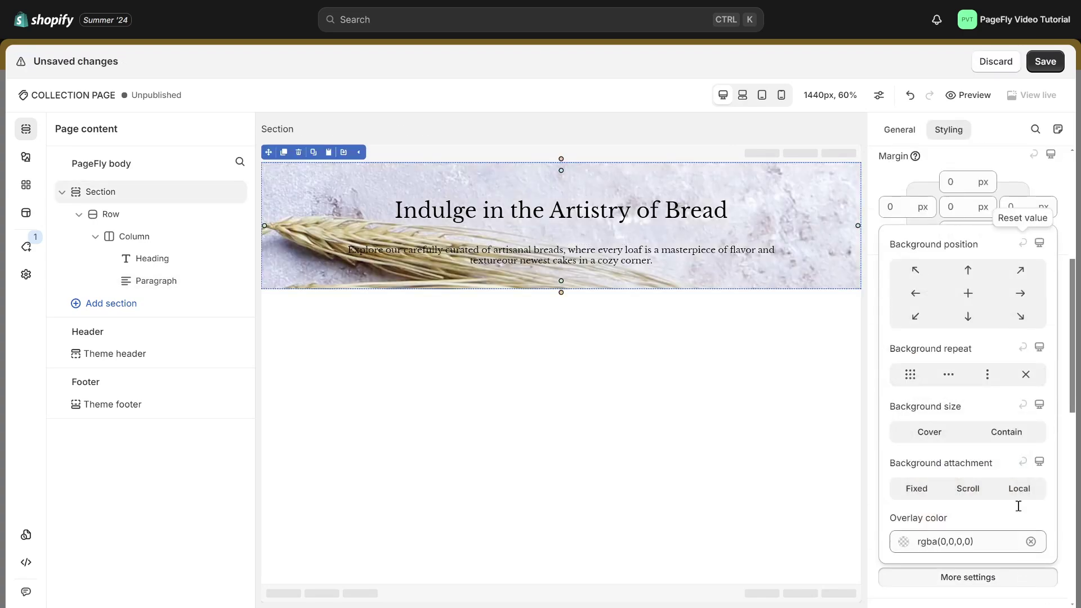
{"action": "left_click", "coordinate": [967, 295]}
{"action": "left_click", "coordinate": [954, 433]}
{"action": "left_click", "coordinate": [1040, 549]}
{"action": "type", "text": "rgba(0, 0, 0, 0.18)"}
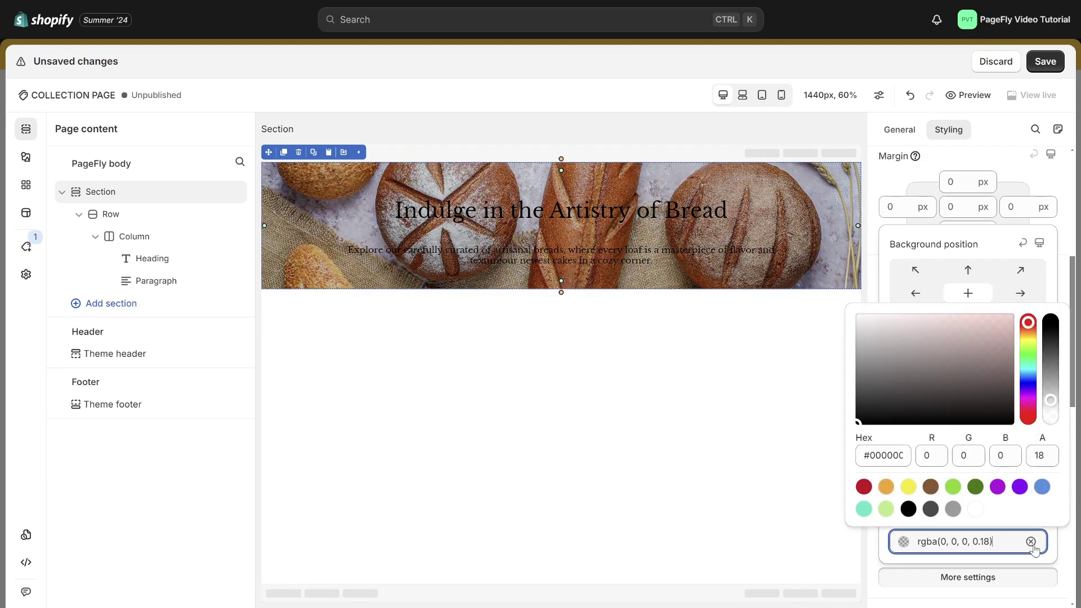
{"action": "left_click", "coordinate": [1065, 553]}
Step: Set the section's top and bottom padding to 150px
{"action": "scroll", "coordinate": [982, 411], "scroll_direction": "up", "scroll_amount": 6}
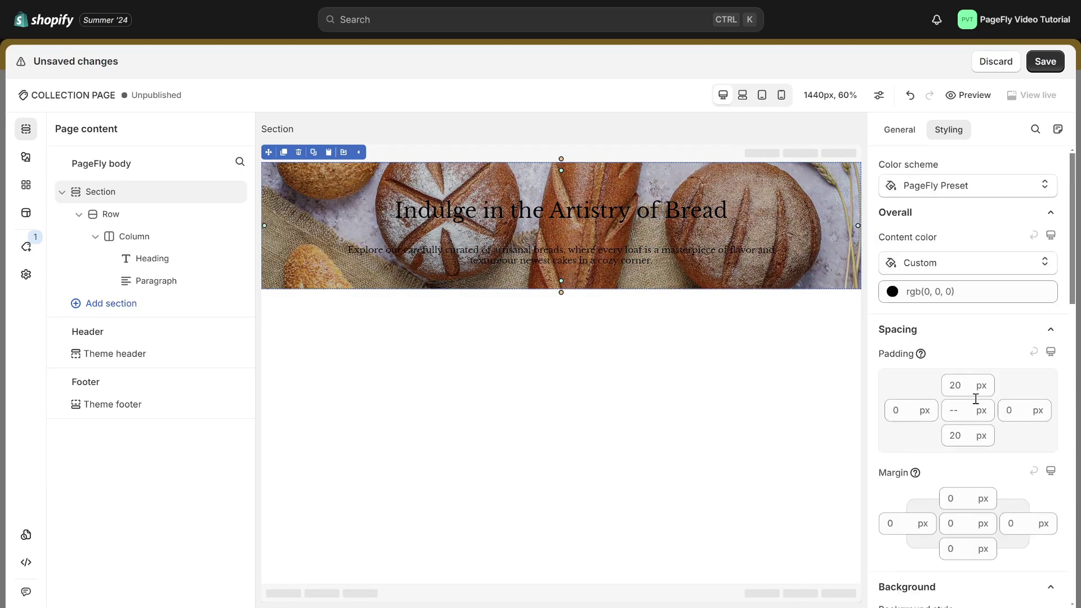
{"action": "left_click", "coordinate": [967, 390]}
{"action": "double_click", "coordinate": [955, 385]}
{"action": "type", "text": "150"}
{"action": "double_click", "coordinate": [955, 435]}
{"action": "type", "text": "150"}
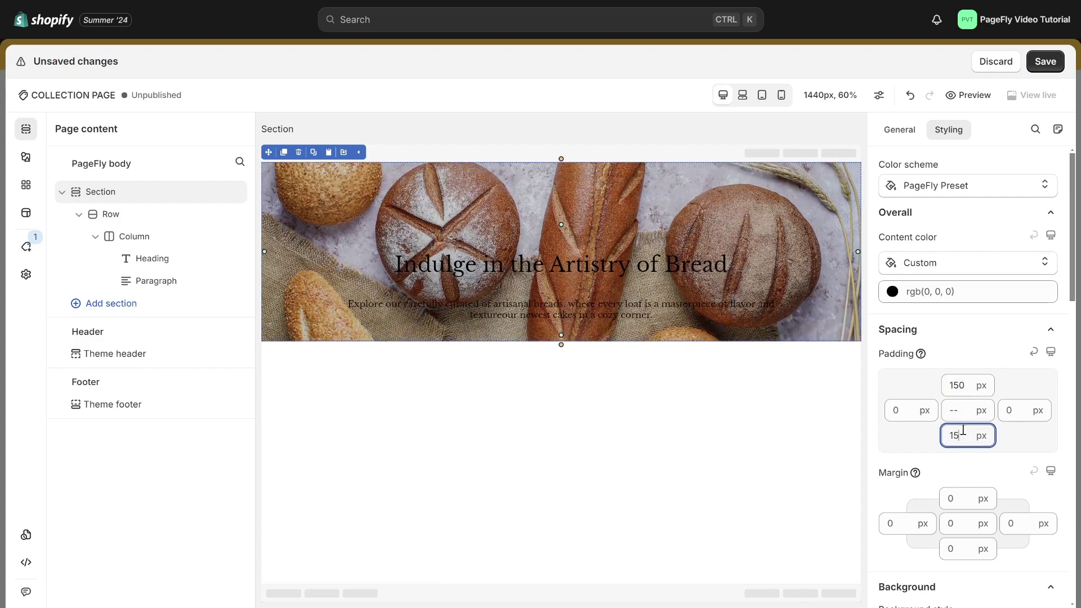
Step: Make the heading and paragraph text white
{"action": "left_click", "coordinate": [704, 264]}
{"action": "left_click", "coordinate": [936, 327]}
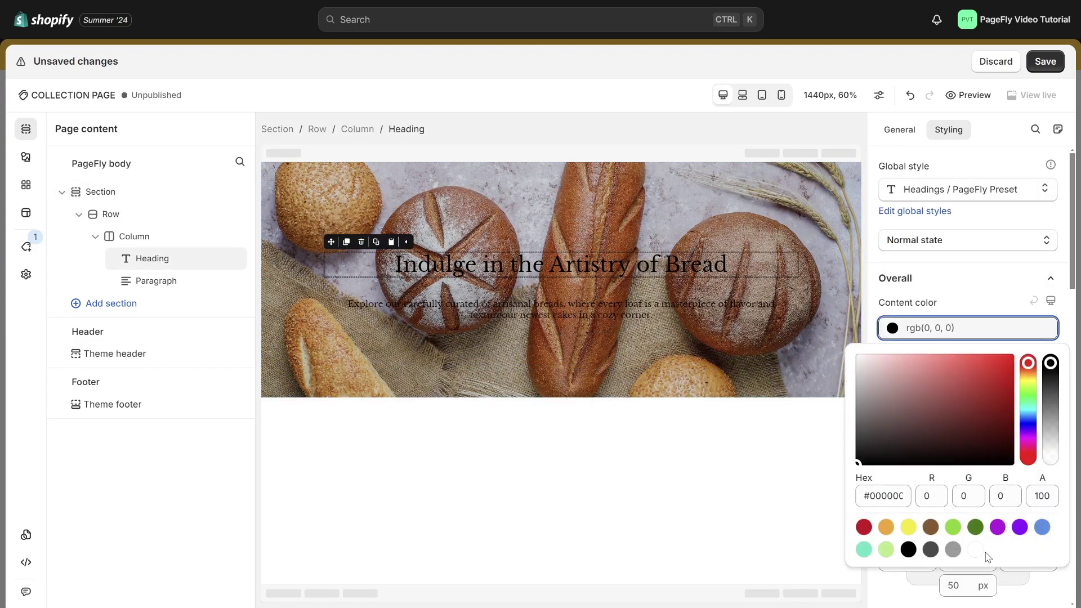
{"action": "left_click", "coordinate": [975, 549]}
{"action": "left_click", "coordinate": [1010, 298]}
{"action": "scroll", "coordinate": [1009, 298], "scroll_direction": "down", "scroll_amount": 6}
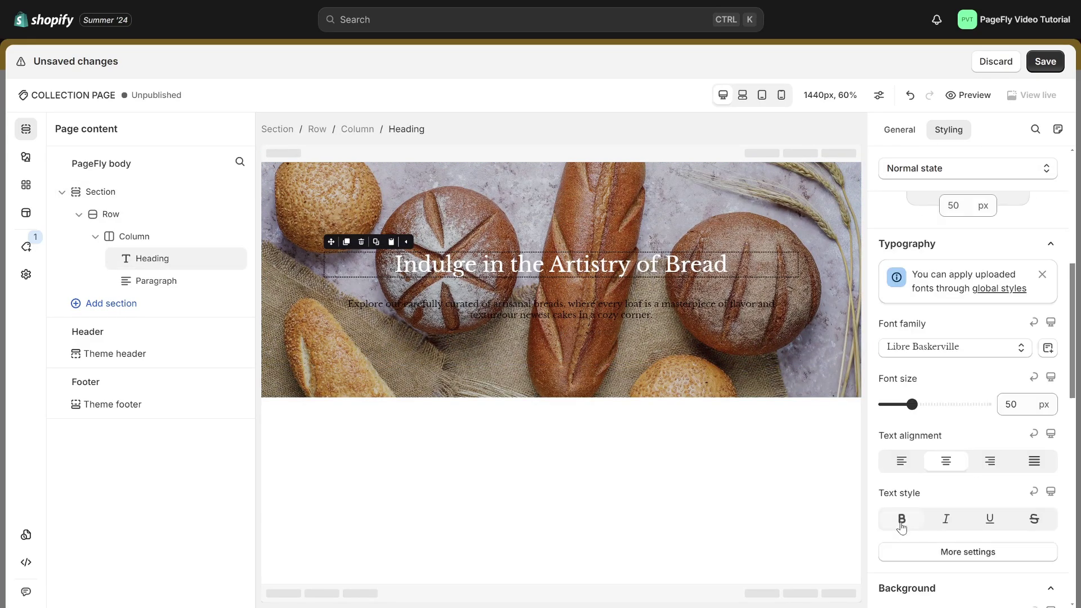
{"action": "left_click", "coordinate": [709, 293]}
{"action": "left_click", "coordinate": [972, 281]}
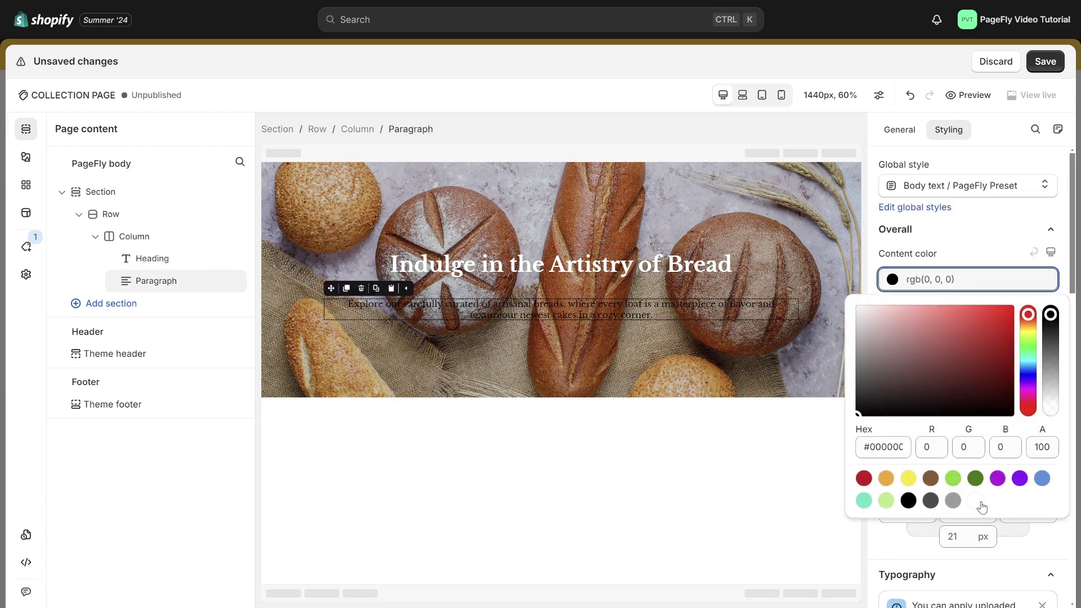
{"action": "left_click", "coordinate": [974, 500]}
{"action": "left_click", "coordinate": [986, 257]}
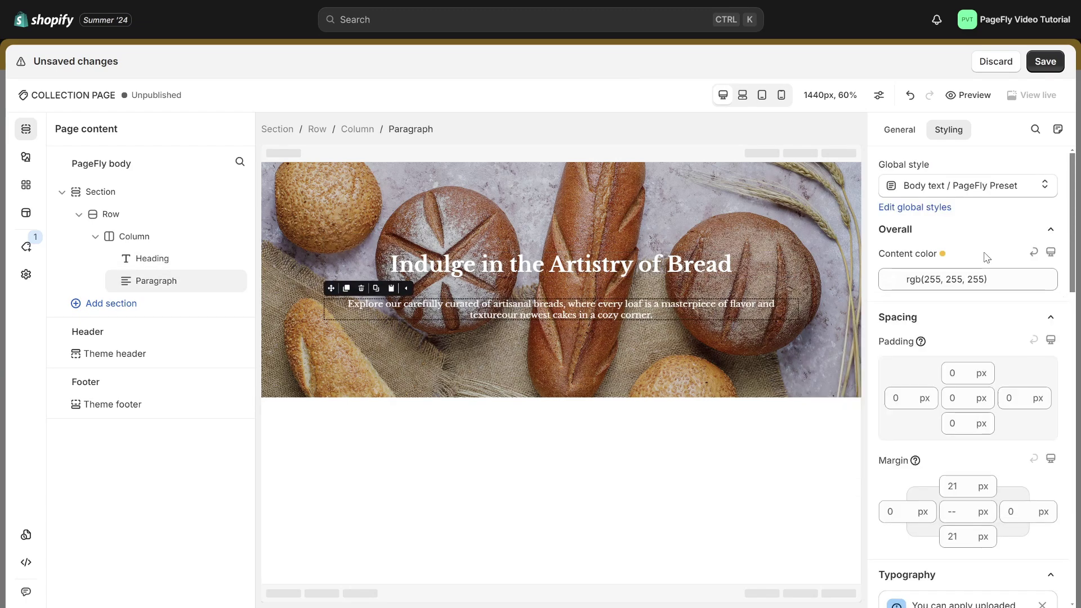
{"action": "left_click", "coordinate": [836, 372]}
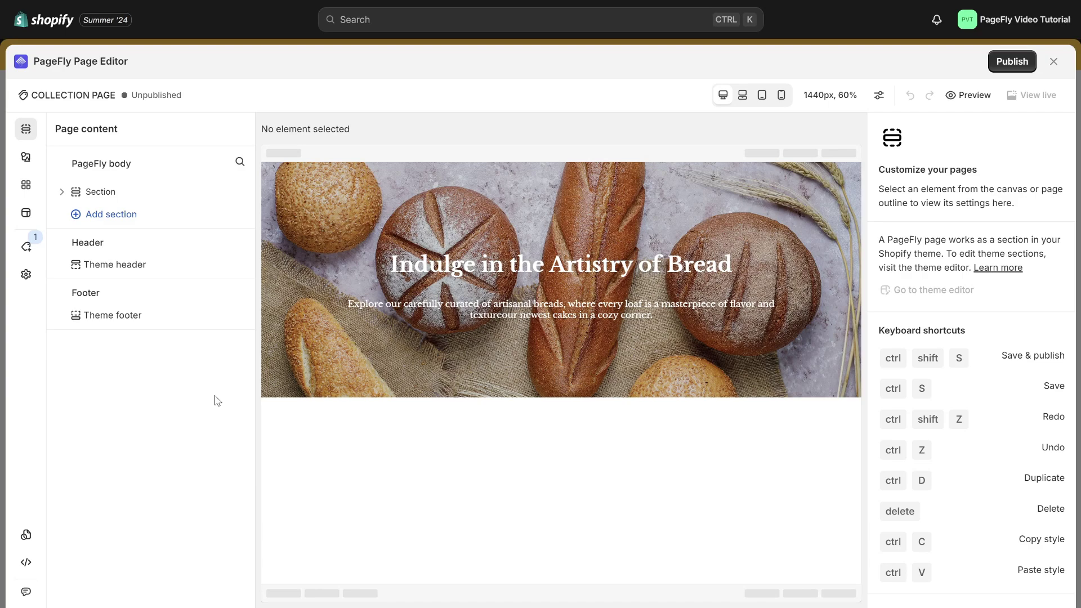
Step: Drag a Product list from the Shopify elements below the hero banner
{"action": "left_click", "coordinate": [26, 157]}
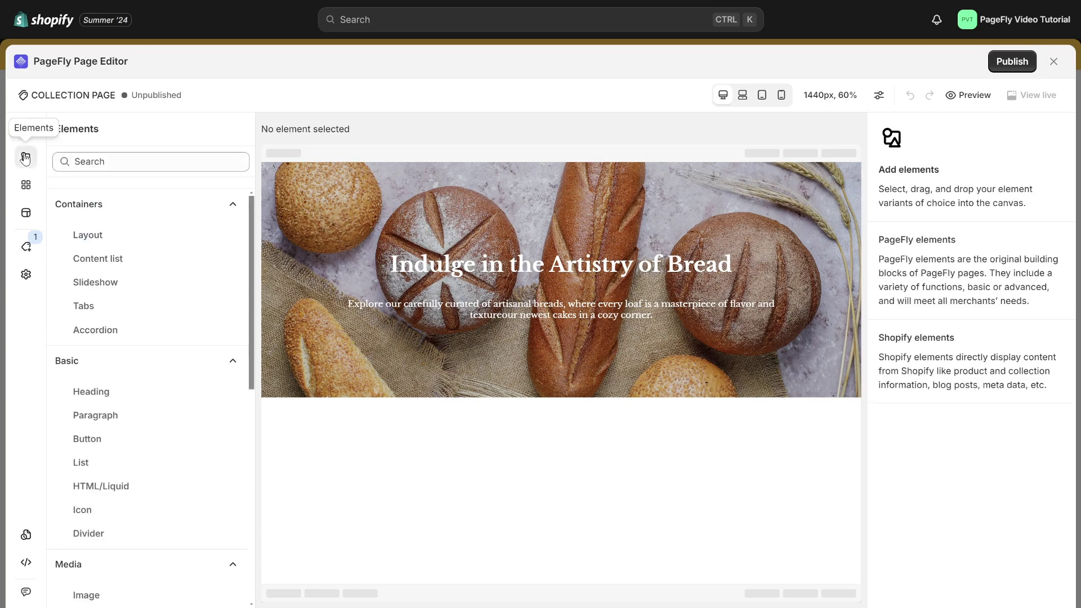
{"action": "left_click", "coordinate": [187, 194]}
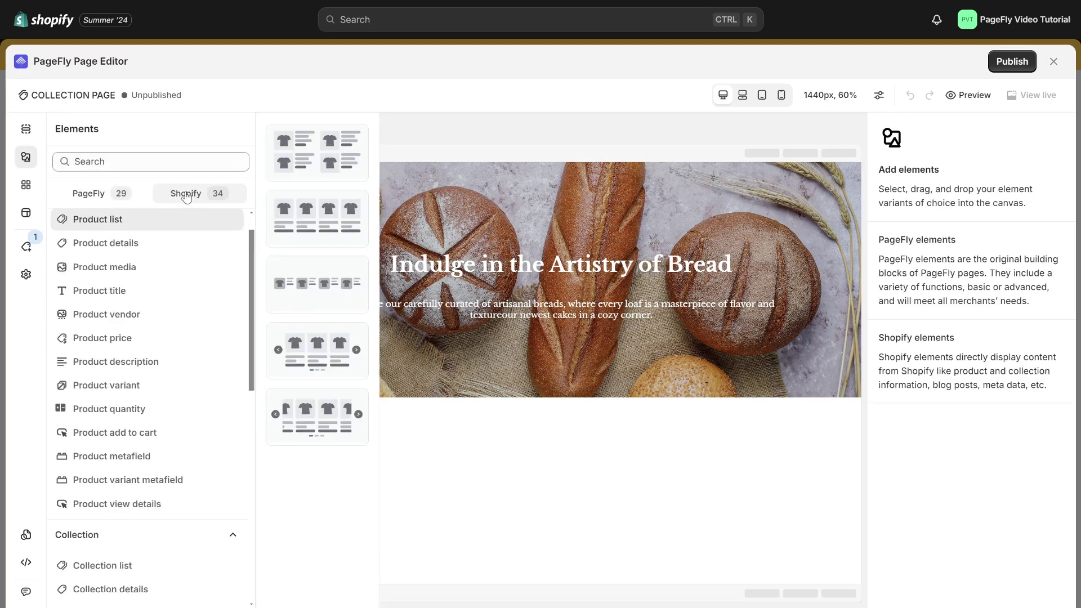
{"action": "left_click_drag", "start_coordinate": [318, 220], "coordinate": [494, 429]}
{"action": "scroll", "coordinate": [493, 428], "scroll_direction": "down", "scroll_amount": 1}
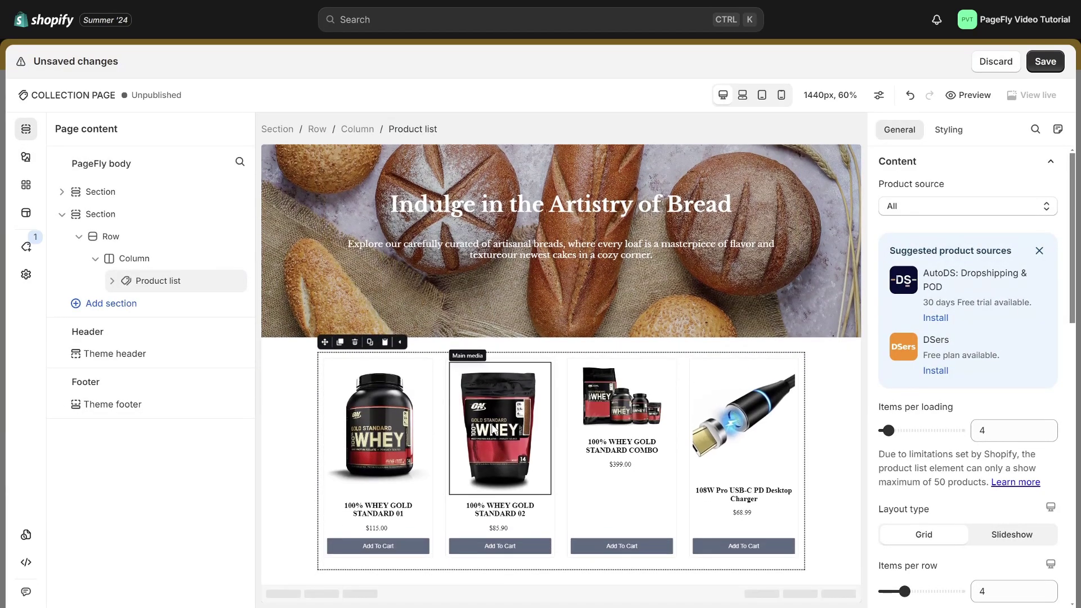
Step: Set the product list's source to Custom collection and choose Bread
{"action": "left_click", "coordinate": [922, 197]}
{"action": "left_click", "coordinate": [941, 230]}
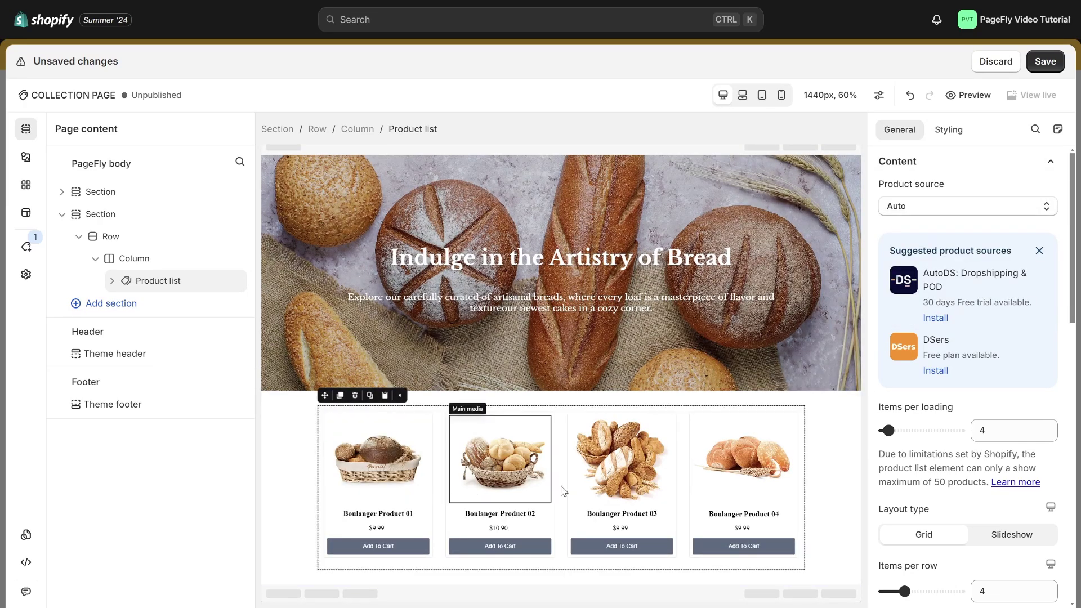
{"action": "left_click", "coordinate": [919, 206]}
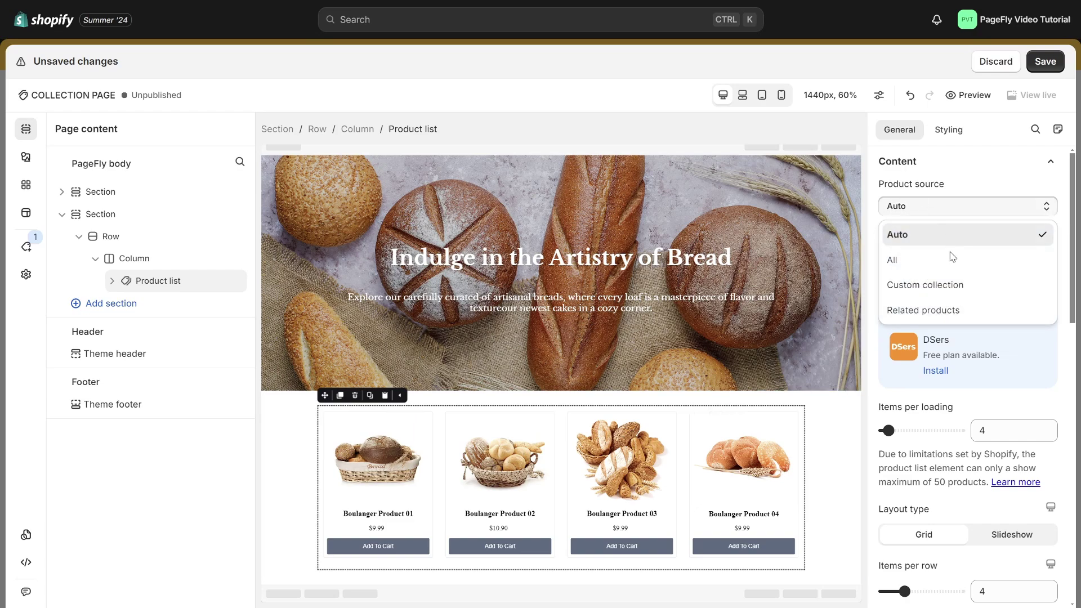
{"action": "left_click", "coordinate": [928, 286]}
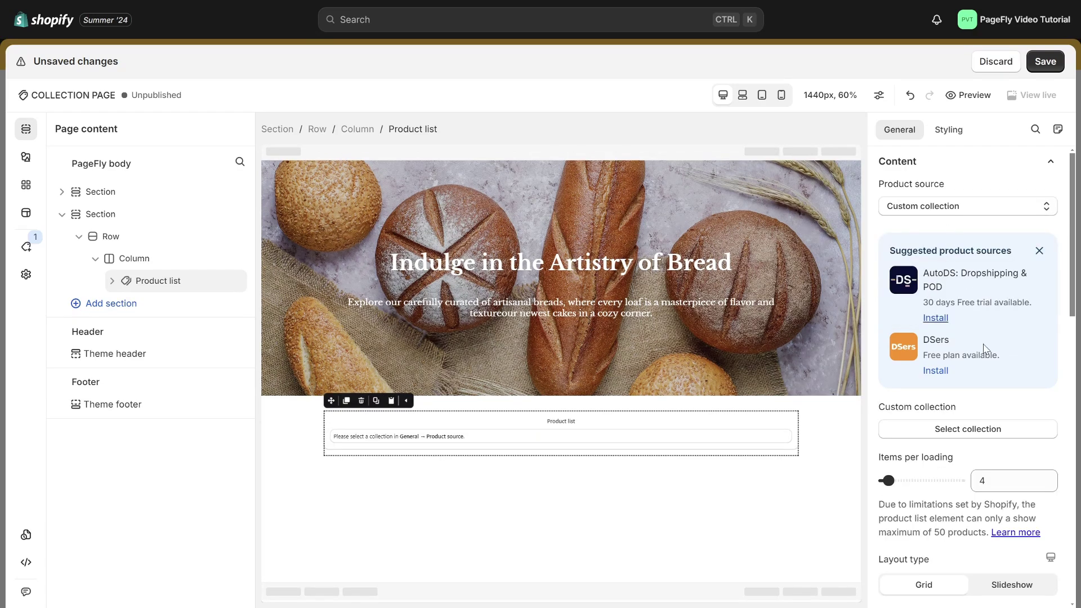
{"action": "left_click", "coordinate": [967, 428]}
{"action": "left_click", "coordinate": [534, 316]}
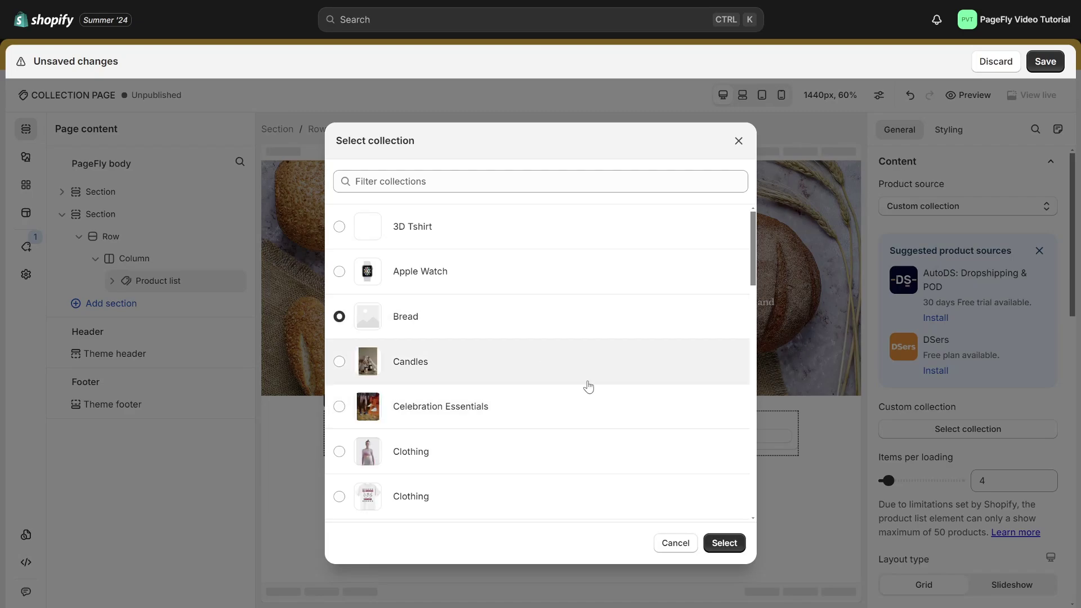
{"action": "left_click", "coordinate": [724, 542]}
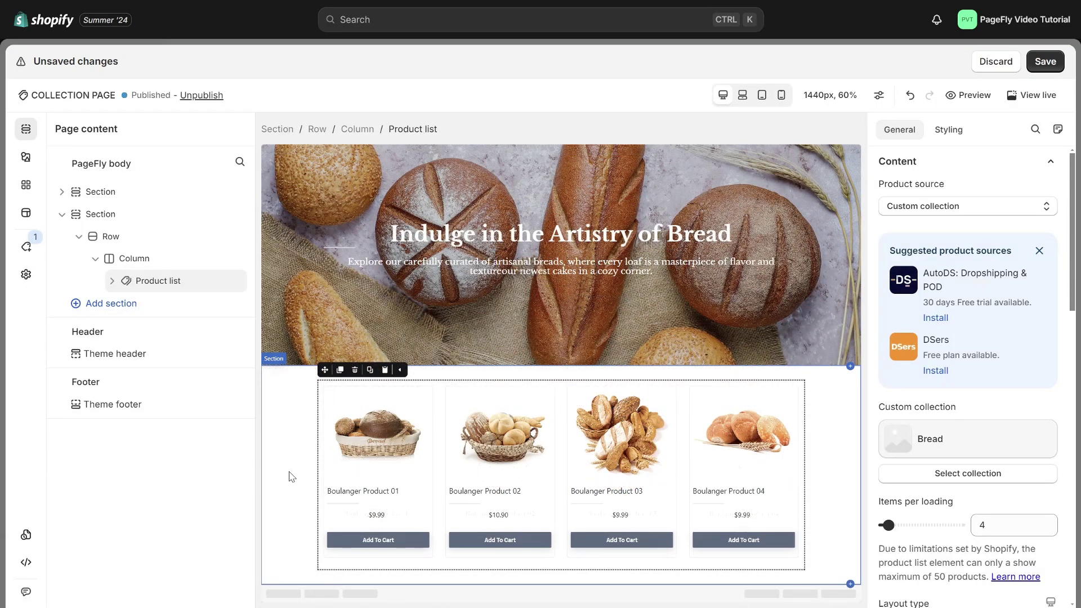
Step: Try the slideshow layout, then return the product list to a grid with four per row
{"action": "scroll", "coordinate": [976, 444], "scroll_direction": "down", "scroll_amount": 5}
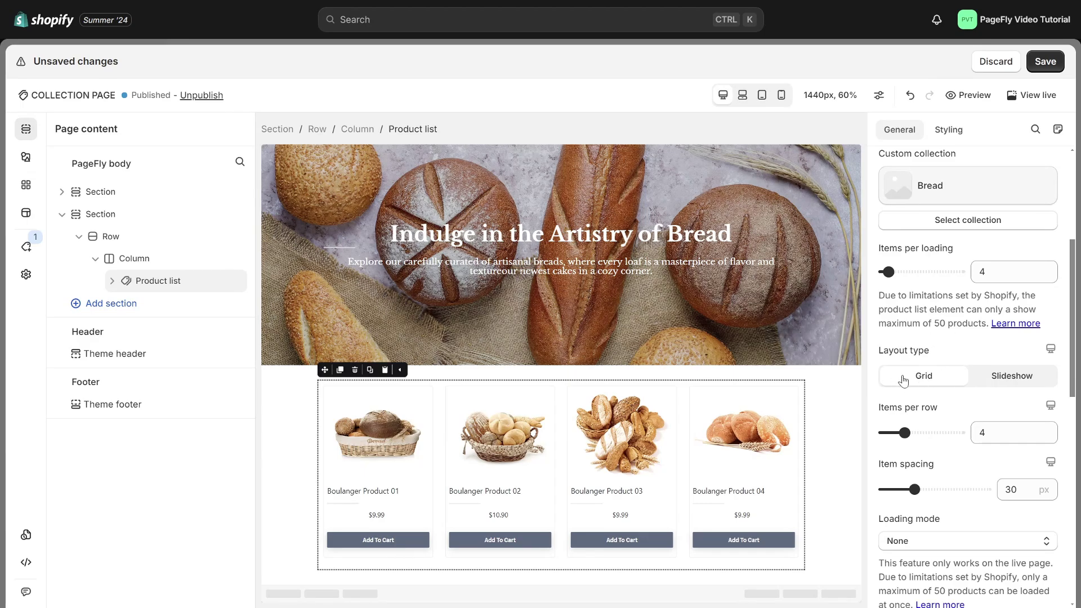
{"action": "left_click", "coordinate": [1017, 383]}
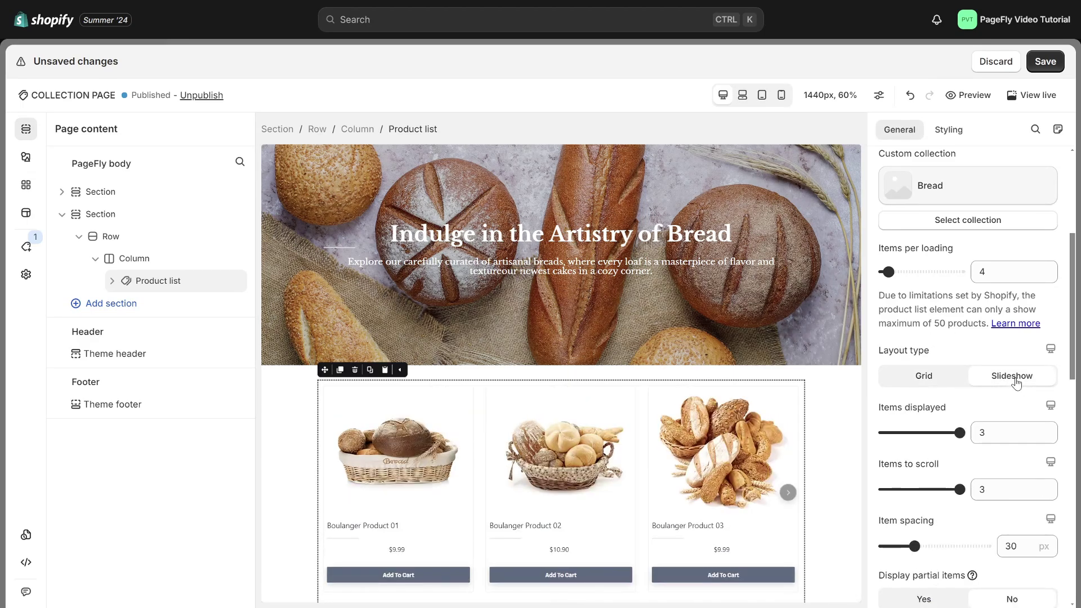
{"action": "left_click", "coordinate": [787, 492]}
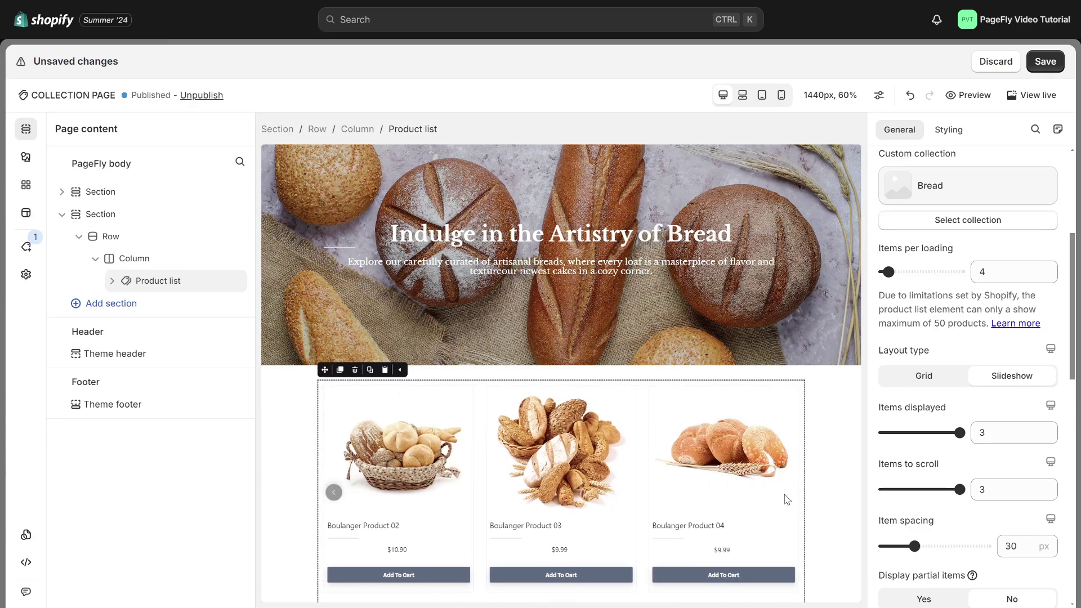
{"action": "left_click", "coordinate": [923, 377]}
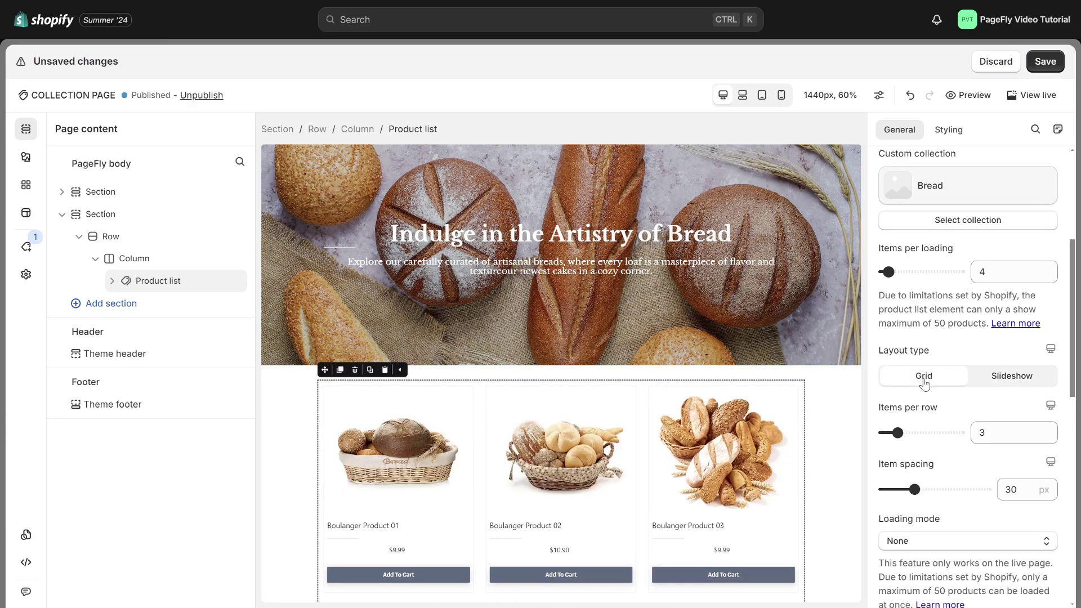
{"action": "left_click_drag", "start_coordinate": [903, 432], "coordinate": [904, 432]}
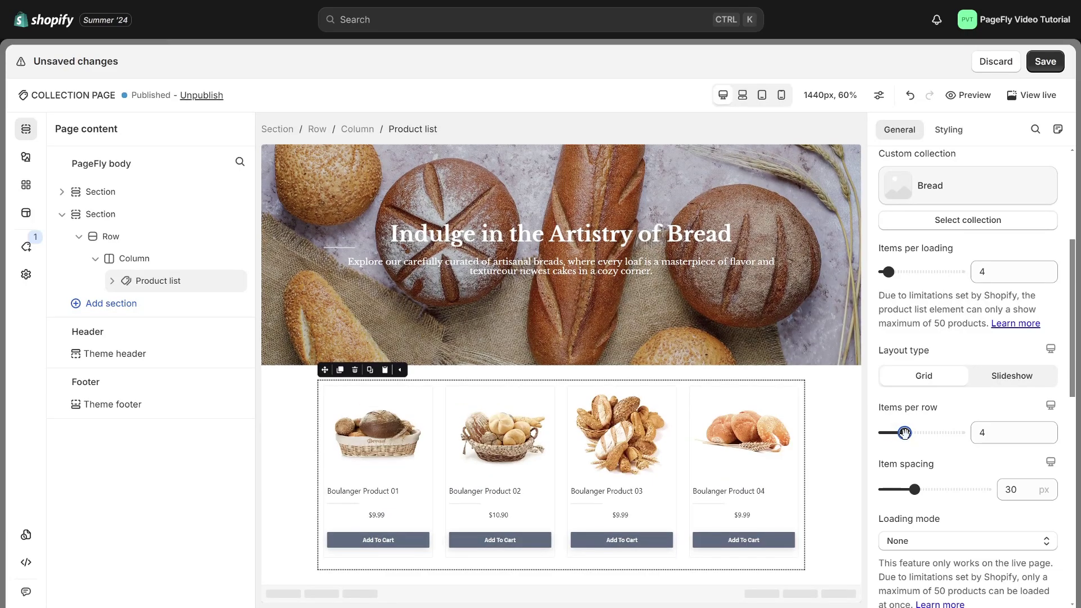
{"action": "left_click", "coordinate": [948, 130]}
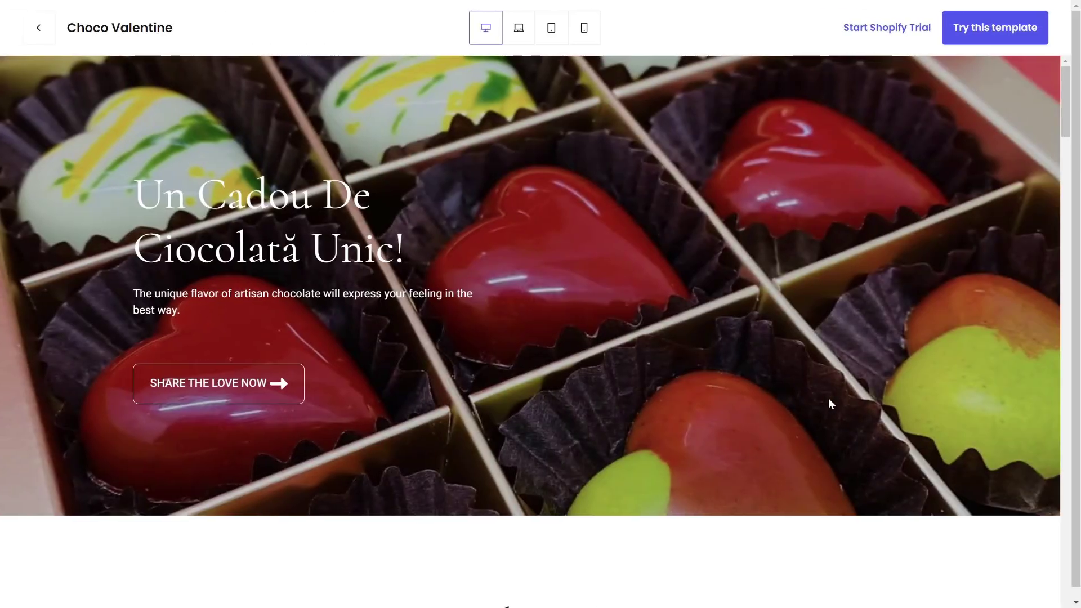
Step: Scroll through the template previews and advance the customer testimonials carousel
{"action": "scroll", "coordinate": [828, 398], "scroll_direction": "down", "scroll_amount": 10}
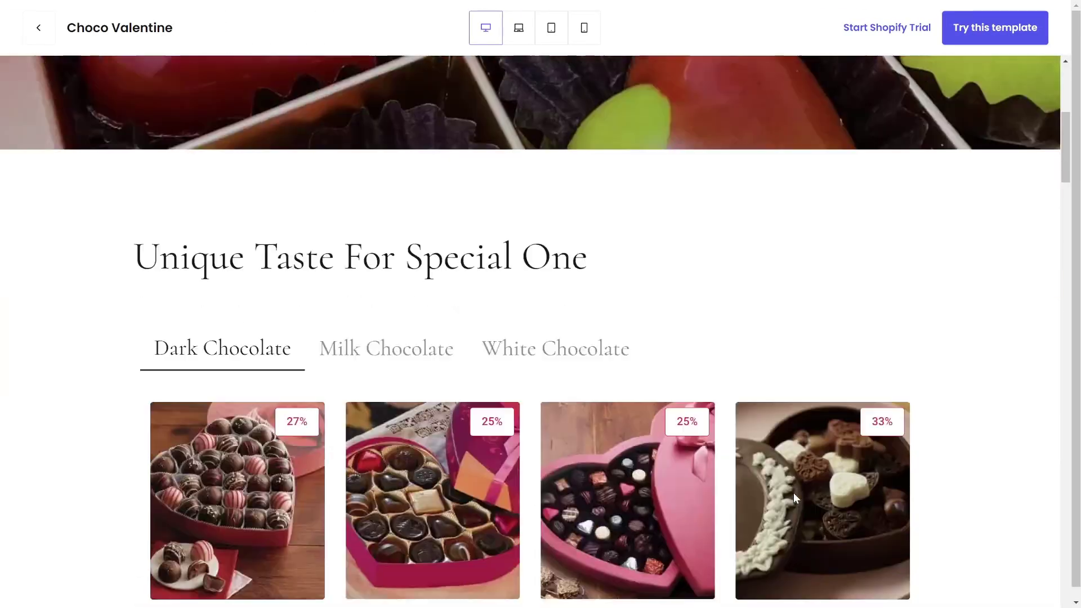
{"action": "scroll", "coordinate": [795, 497], "scroll_direction": "down", "scroll_amount": 7}
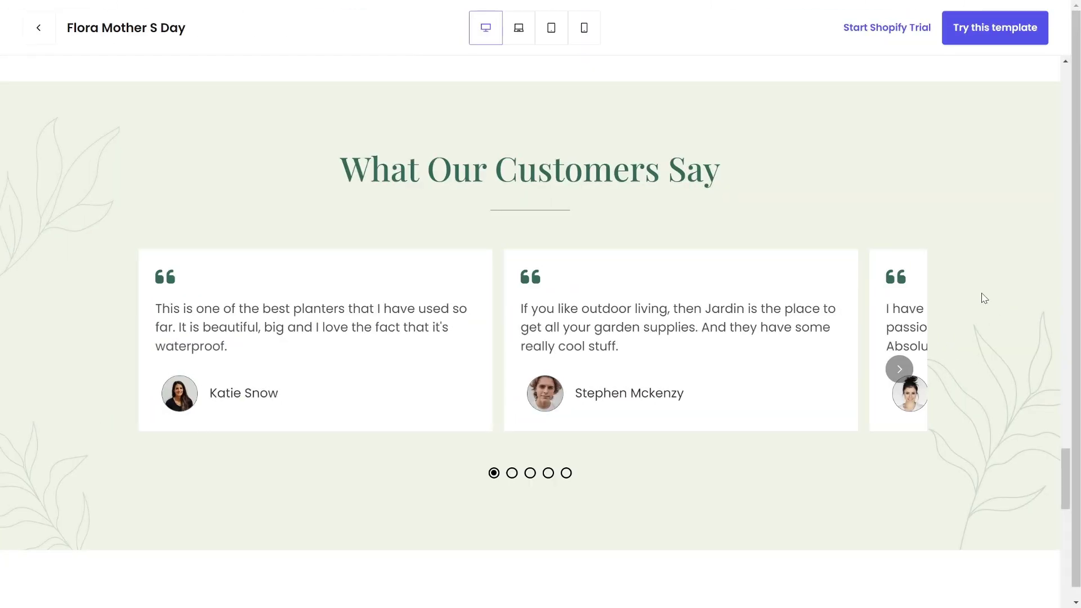
{"action": "left_click", "coordinate": [529, 476]}
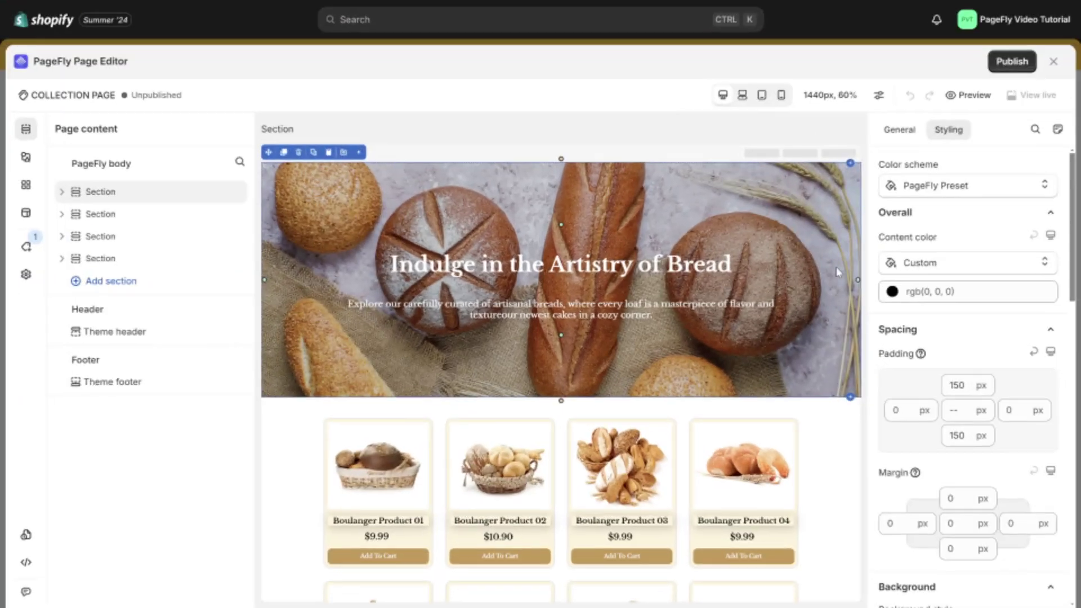
{"action": "scroll", "coordinate": [821, 347], "scroll_direction": "down", "scroll_amount": 10}
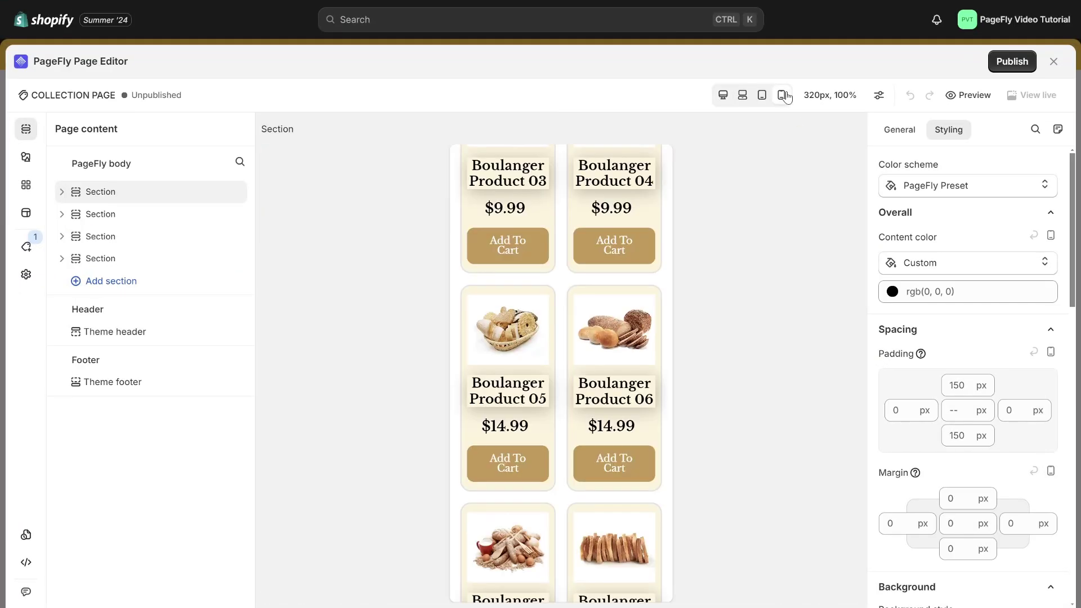
Step: In mobile view, shrink the hero heading (26px), paragraph, product titles (15px), price and Add To Cart (11px)
{"action": "left_click", "coordinate": [785, 96]}
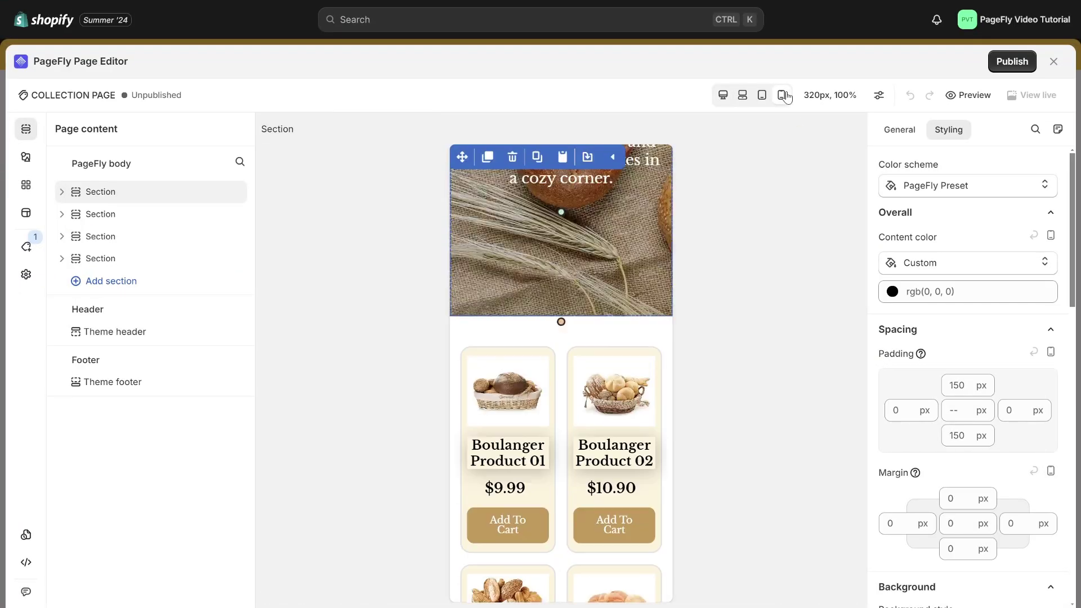
{"action": "left_click", "coordinate": [599, 358]}
{"action": "scroll", "coordinate": [968, 394], "scroll_direction": "down", "scroll_amount": 5}
{"action": "left_click_drag", "start_coordinate": [915, 467], "coordinate": [834, 463]}
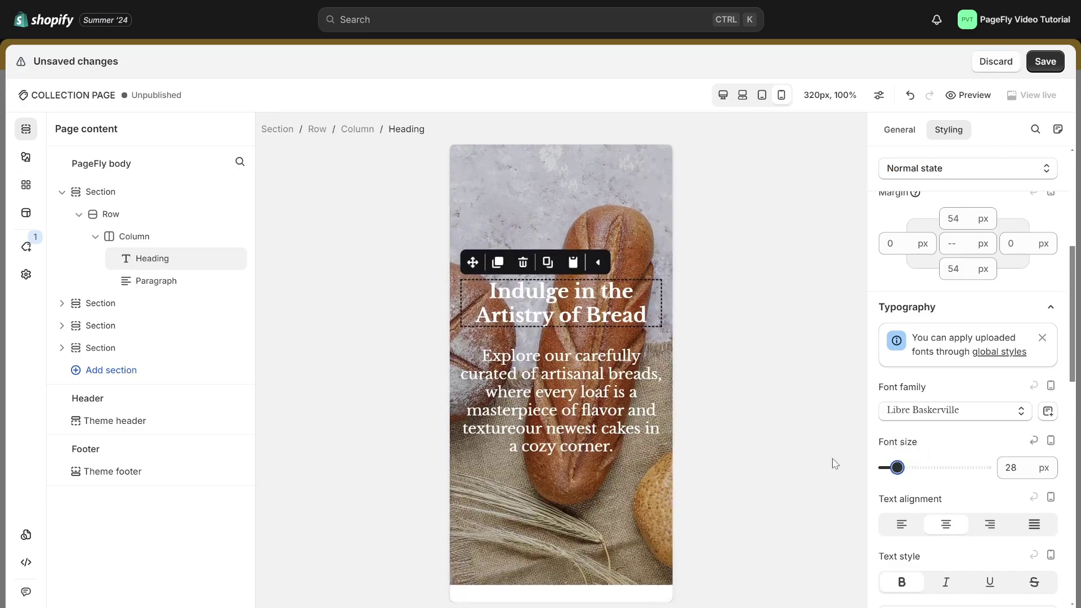
{"action": "left_click", "coordinate": [561, 411]}
{"action": "mouse_move", "coordinate": [893, 415]}
{"action": "left_mouse_down"}
{"action": "mouse_move", "coordinate": [888, 404]}
{"action": "mouse_move", "coordinate": [887, 417]}
{"action": "left_mouse_up"}
{"action": "scroll", "coordinate": [561, 366], "scroll_direction": "down", "scroll_amount": 5}
{"action": "left_click", "coordinate": [508, 310]}
{"action": "scroll", "coordinate": [968, 394], "scroll_direction": "down", "scroll_amount": 5}
{"action": "left_click", "coordinate": [611, 342]}
{"action": "left_click", "coordinate": [614, 380]}
{"action": "left_click_drag", "start_coordinate": [888, 495], "coordinate": [885, 494]}
{"action": "scroll", "coordinate": [631, 460], "scroll_direction": "down", "scroll_amount": 5}
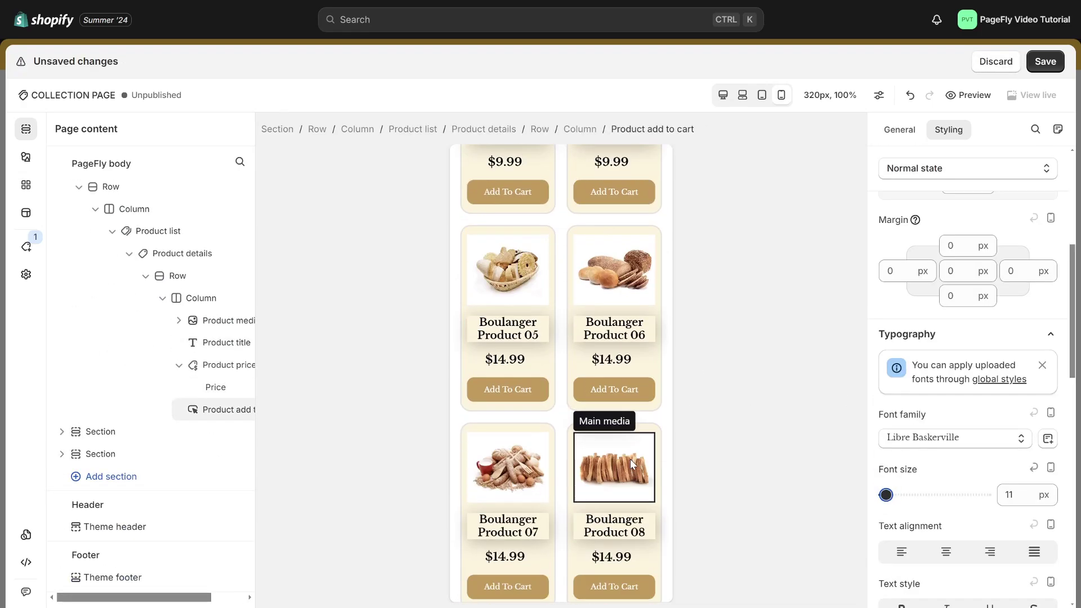
{"action": "scroll", "coordinate": [630, 458], "scroll_direction": "up", "scroll_amount": 15}
{"action": "left_click", "coordinate": [561, 332]}
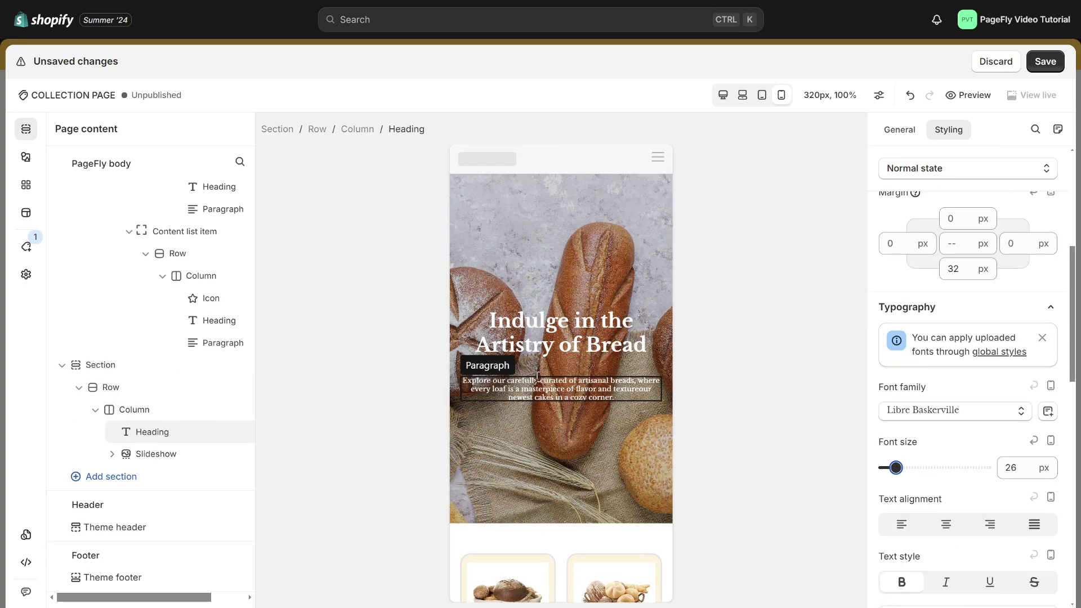
Step: Save the page and publish it through the Continue and Publish confirmations
{"action": "left_click", "coordinate": [1049, 64]}
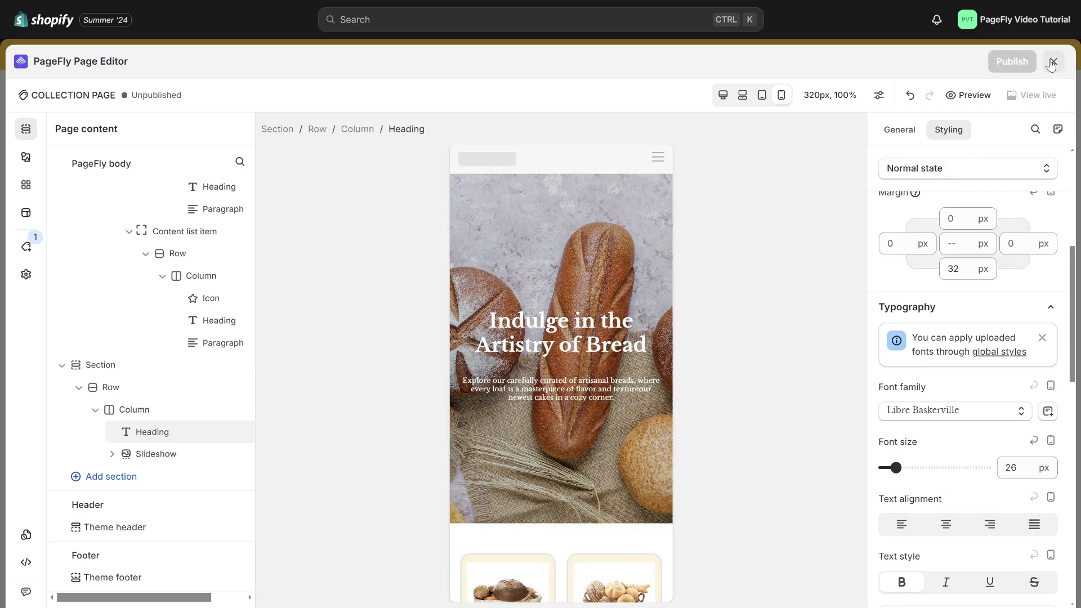
{"action": "left_click", "coordinate": [1013, 62]}
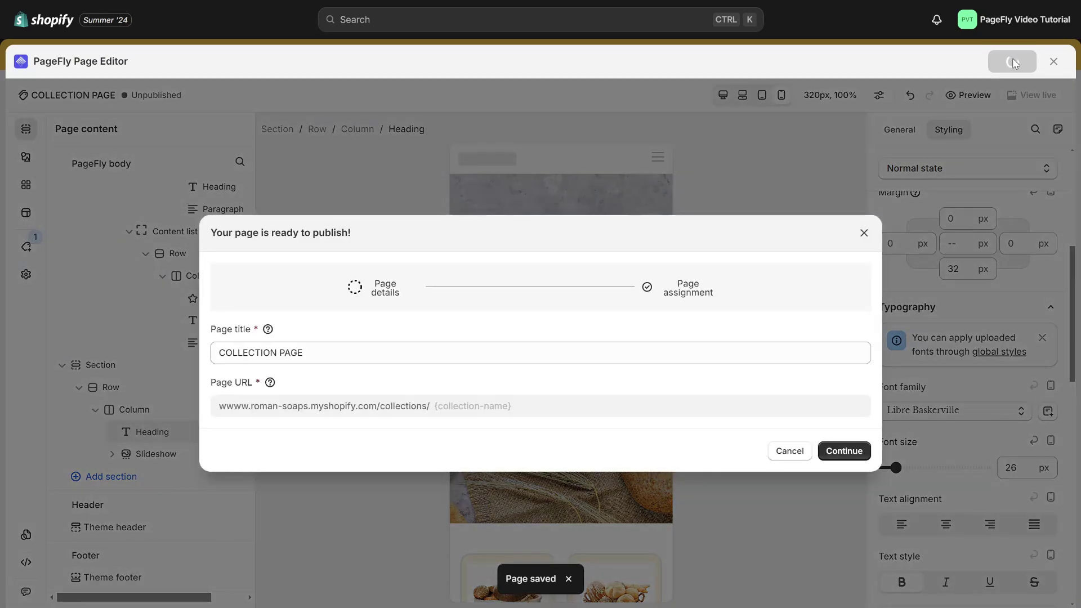
{"action": "left_click", "coordinate": [837, 450]}
{"action": "left_click", "coordinate": [850, 565]}
{"action": "left_click", "coordinate": [722, 414]}
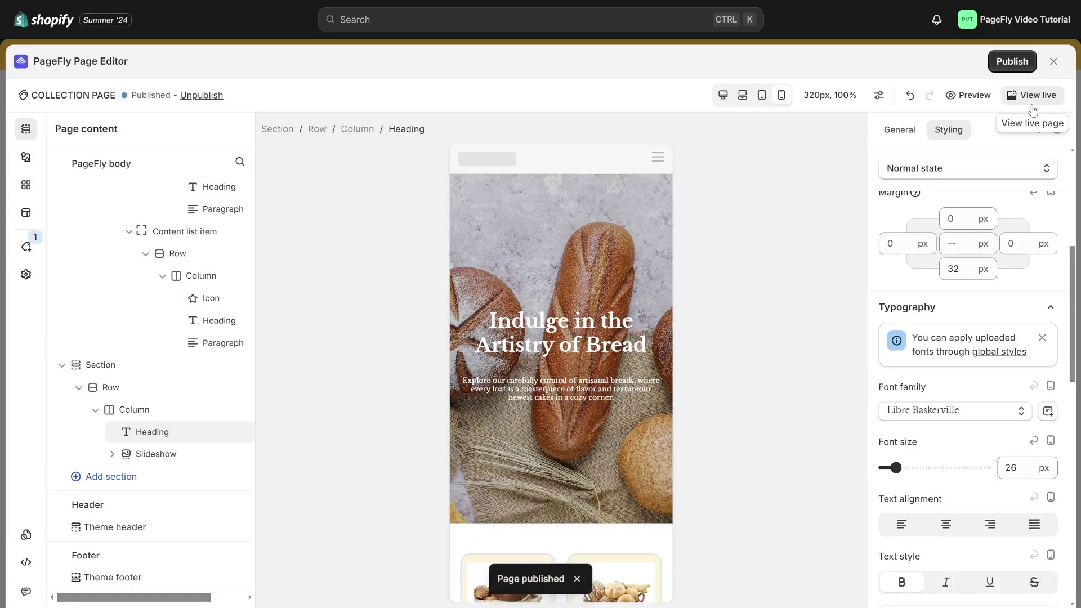
Step: View the published Bread collection live and scroll past the theme's default sections
{"action": "left_click", "coordinate": [1035, 96]}
{"action": "scroll", "coordinate": [691, 365], "scroll_direction": "down", "scroll_amount": 20}
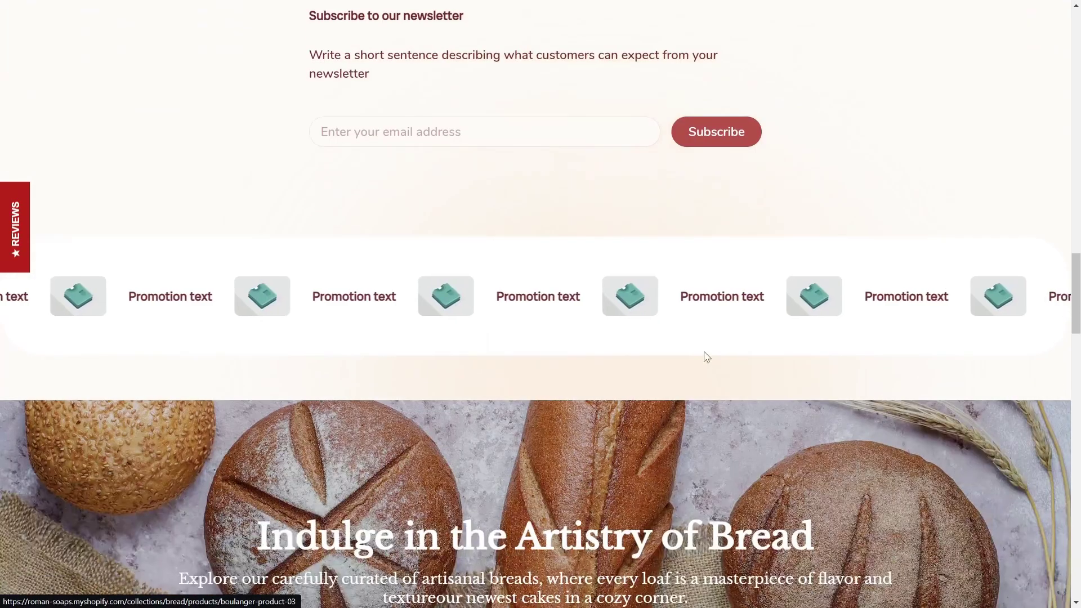
{"action": "scroll", "coordinate": [706, 356], "scroll_direction": "down", "scroll_amount": 8}
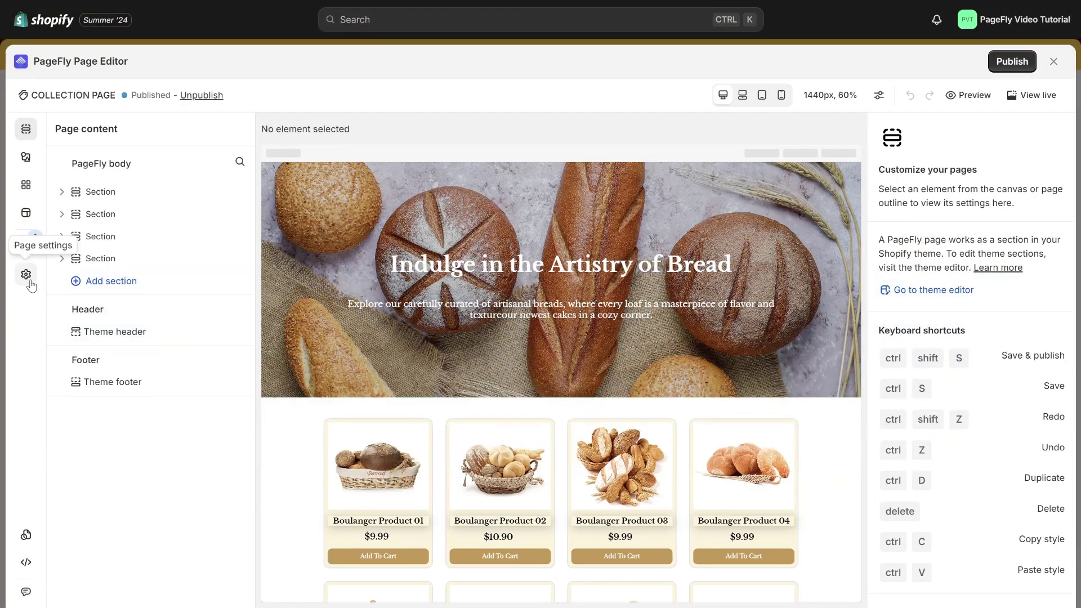
Step: Open the Shopify theme editor from the page settings, dismissing the rating popup
{"action": "left_click", "coordinate": [26, 274]}
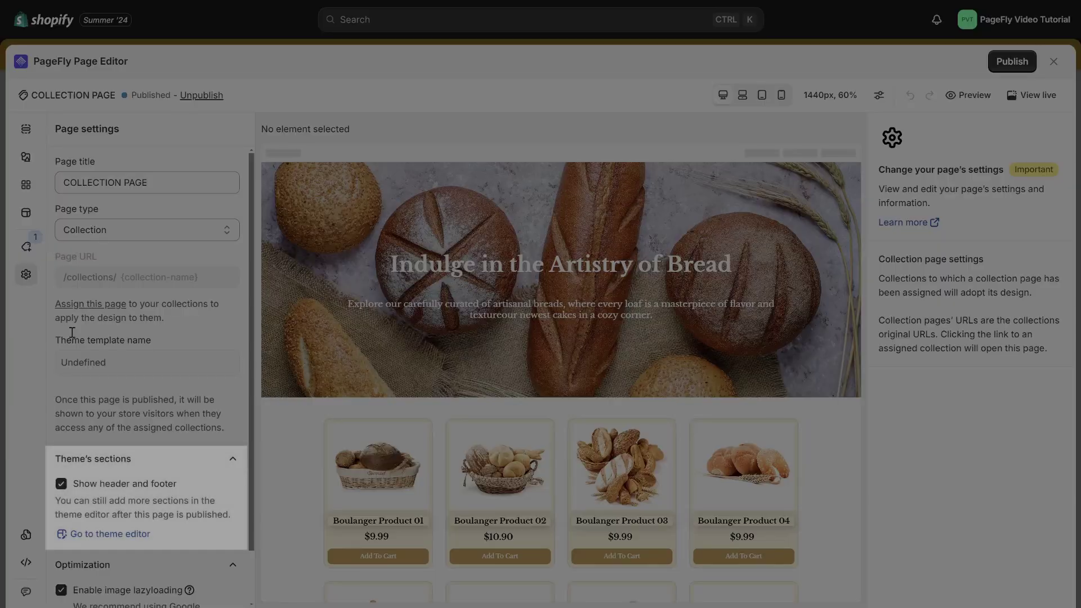
{"action": "left_click", "coordinate": [97, 535]}
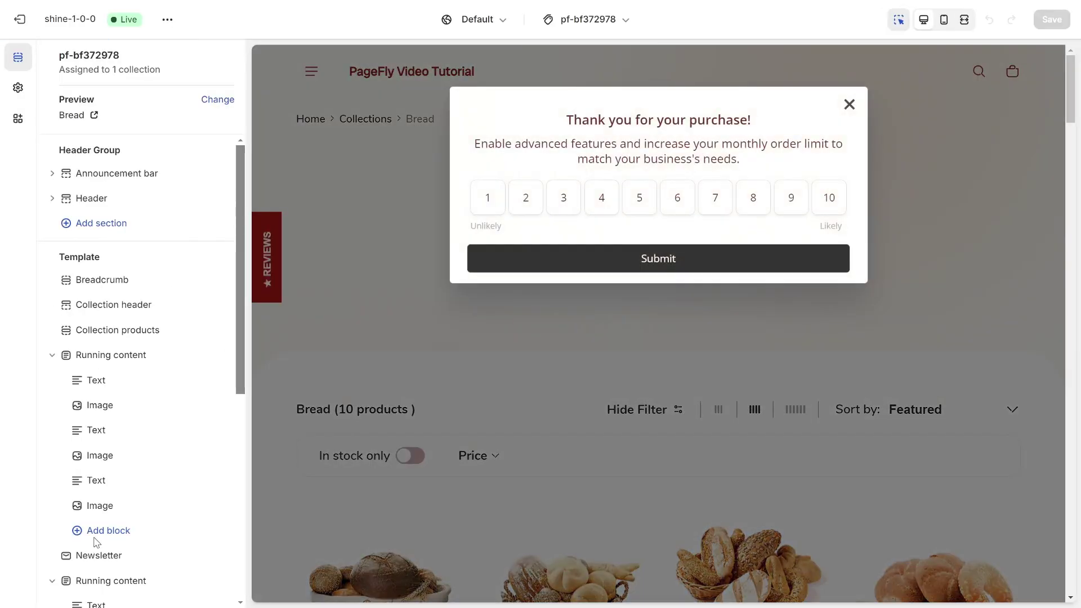
{"action": "left_click", "coordinate": [849, 104]}
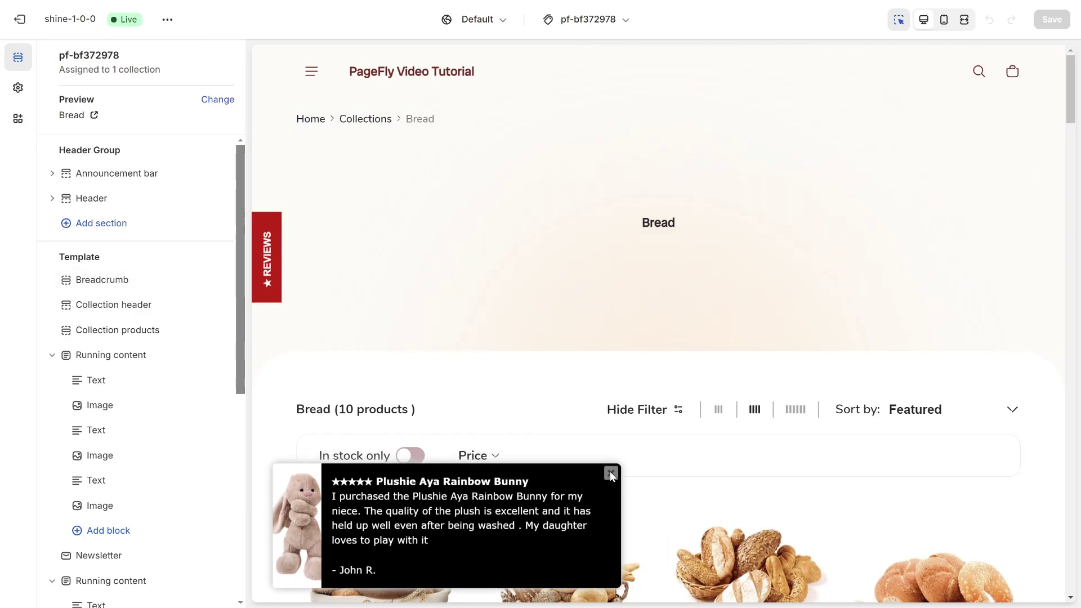
{"action": "scroll", "coordinate": [411, 367], "scroll_direction": "down", "scroll_amount": 3}
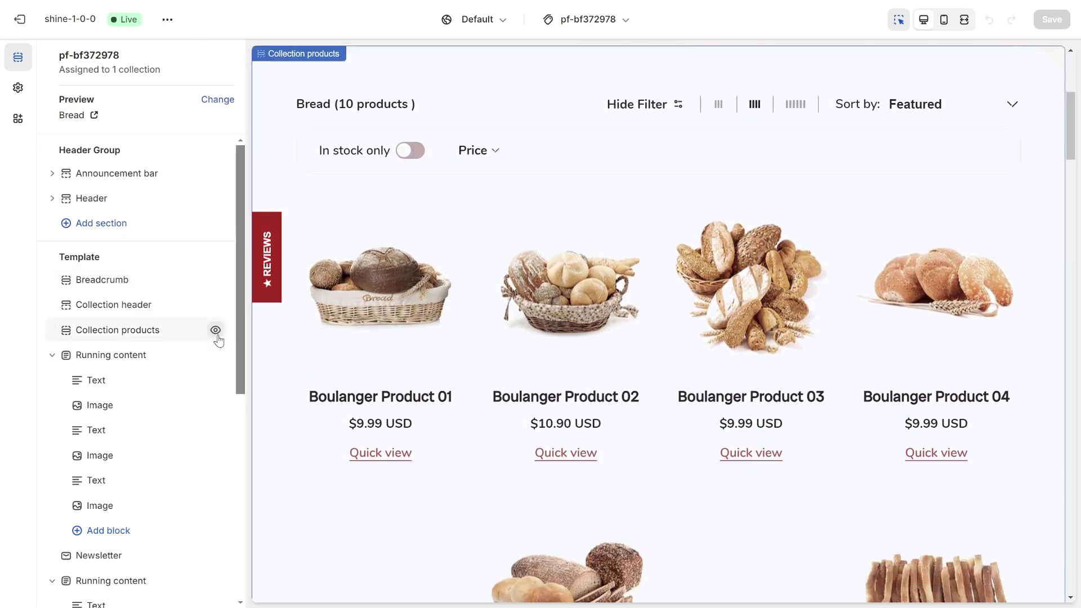
Step: Hide Collection products, Collection header, both Running content and Newsletter sections, then save
{"action": "left_click", "coordinate": [215, 330]}
{"action": "left_click", "coordinate": [215, 305]}
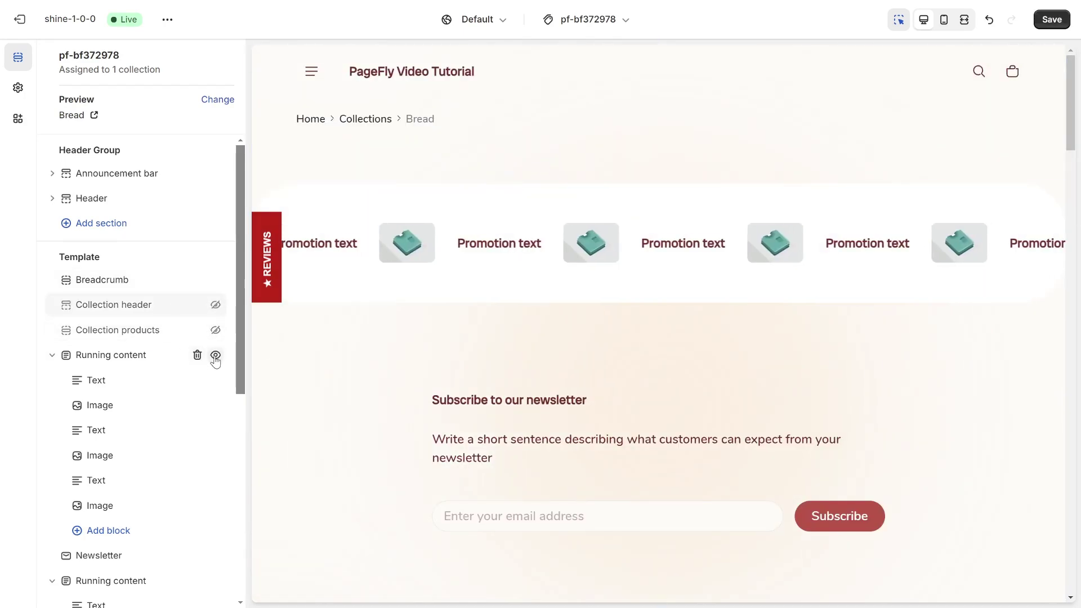
{"action": "left_click", "coordinate": [216, 355]}
{"action": "scroll", "coordinate": [157, 427], "scroll_direction": "down", "scroll_amount": 2}
{"action": "left_click", "coordinate": [216, 429]}
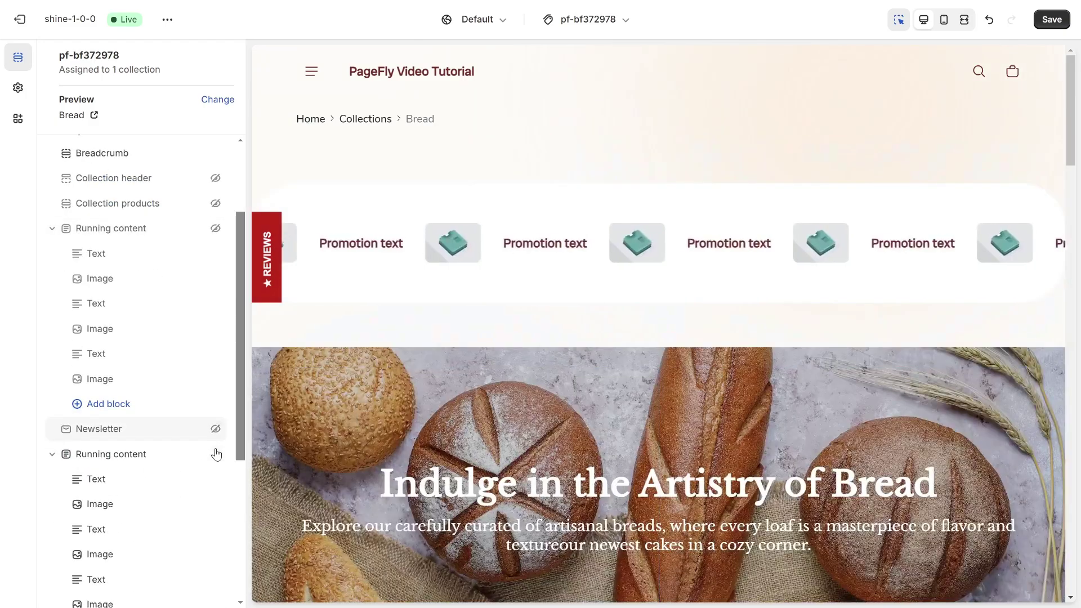
{"action": "left_click", "coordinate": [215, 453]}
{"action": "scroll", "coordinate": [650, 403], "scroll_direction": "down", "scroll_amount": 20}
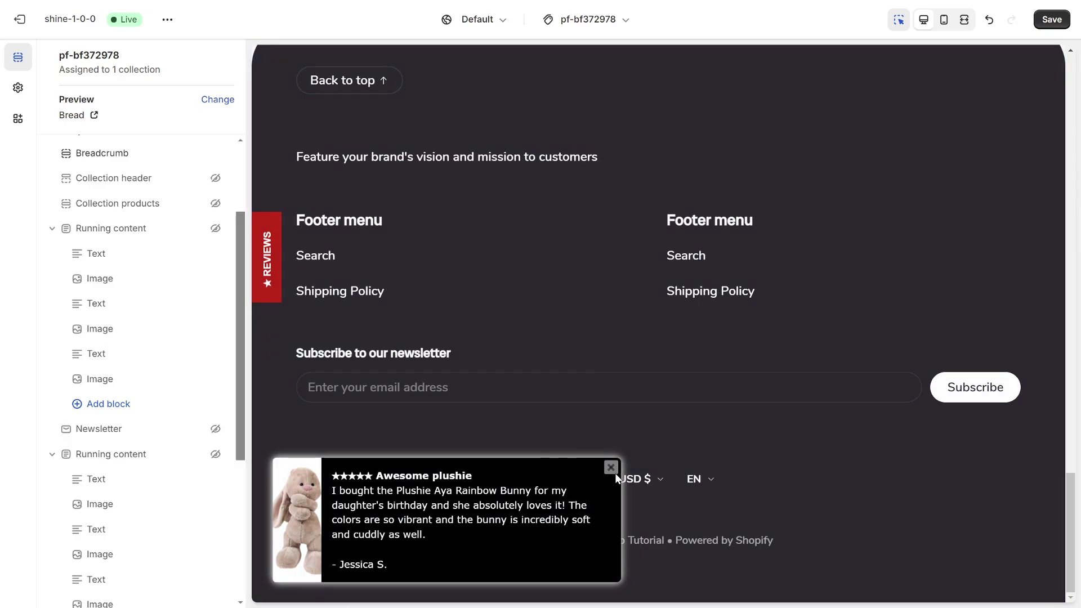
{"action": "left_click", "coordinate": [611, 467]}
{"action": "left_click", "coordinate": [1050, 20]}
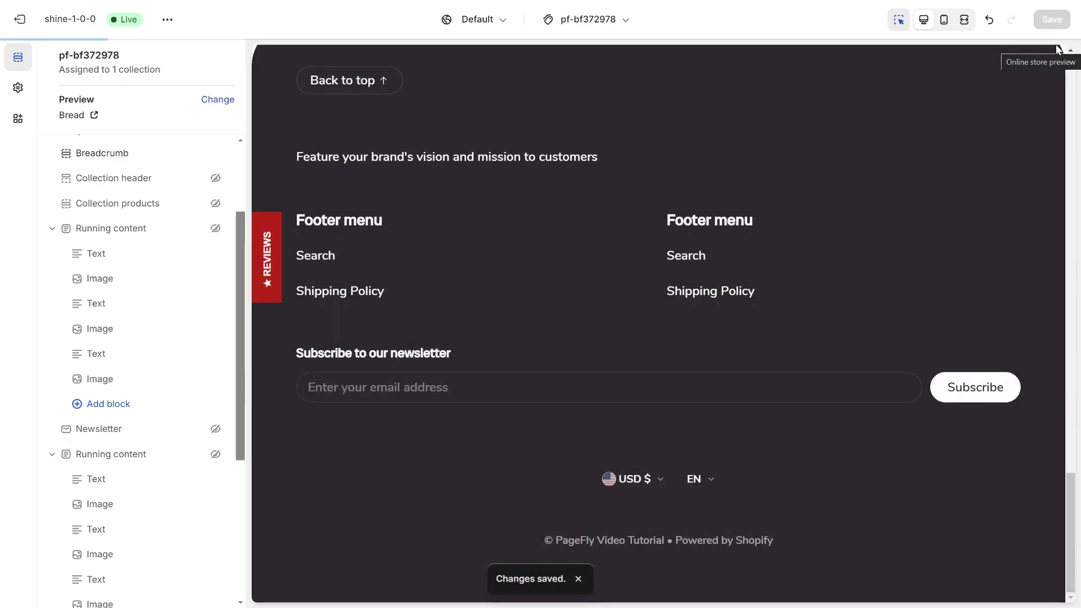
Step: View the live Bread page's hero, product grid and reviews, advancing the review carousel one slide
{"action": "left_click", "coordinate": [1057, 49]}
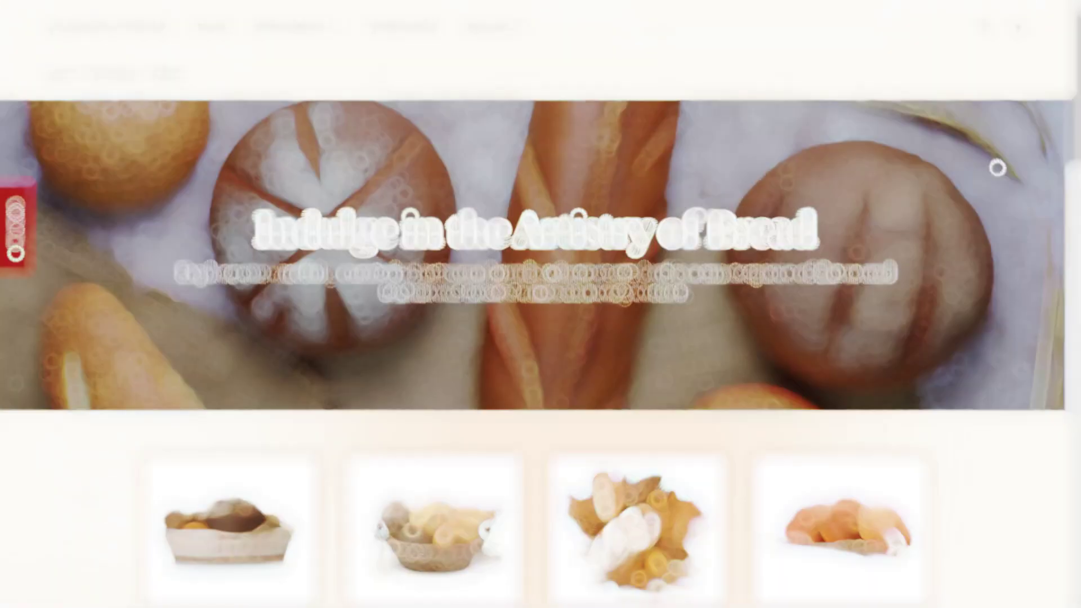
{"action": "scroll", "coordinate": [670, 354], "scroll_direction": "down", "scroll_amount": 15}
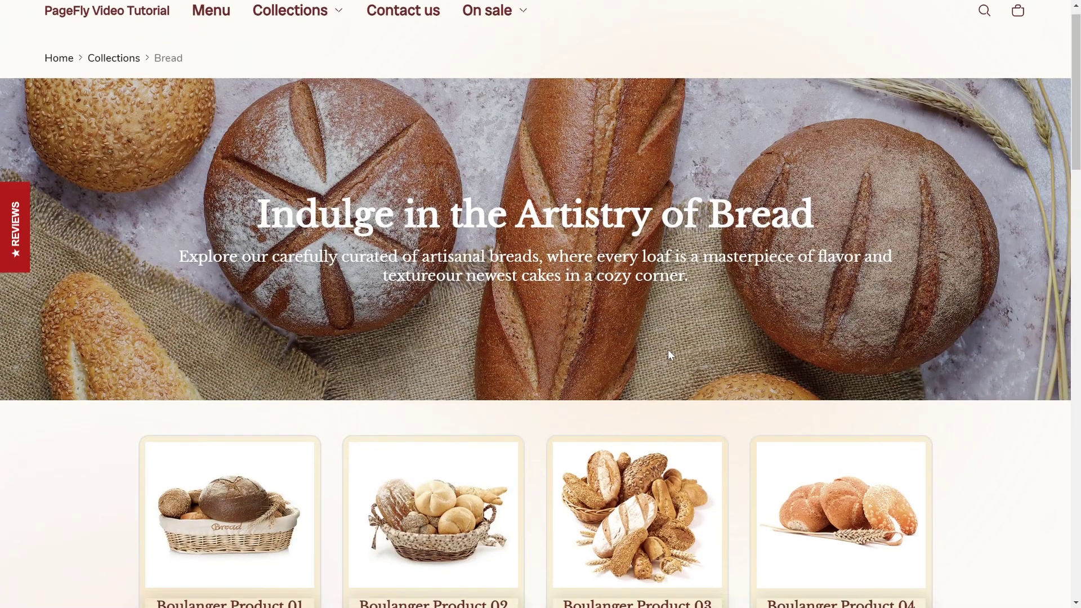
{"action": "scroll", "coordinate": [670, 355], "scroll_direction": "down", "scroll_amount": 7}
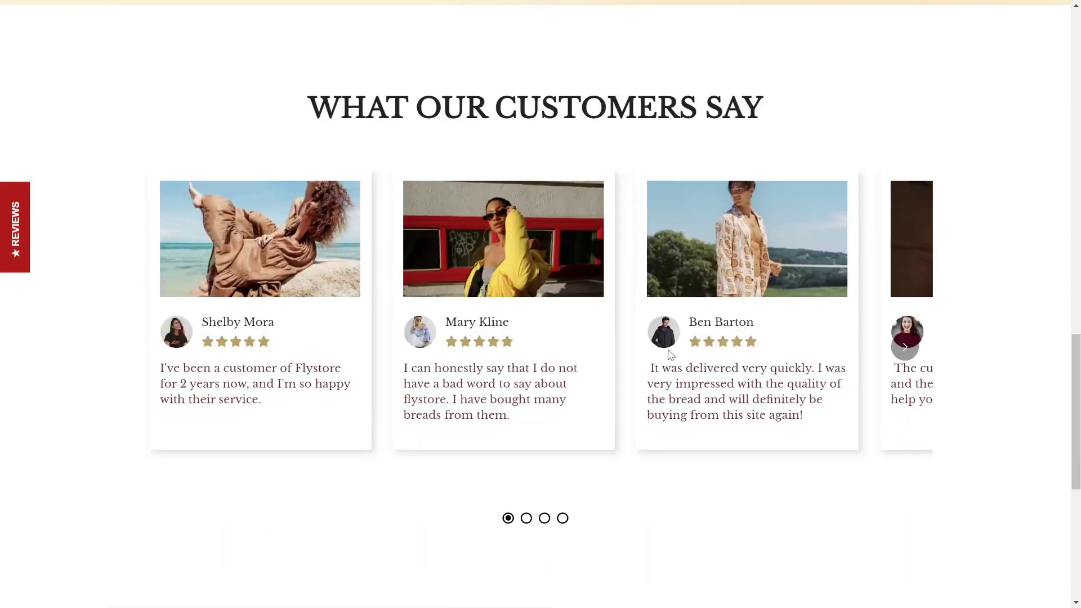
{"action": "left_click", "coordinate": [529, 458]}
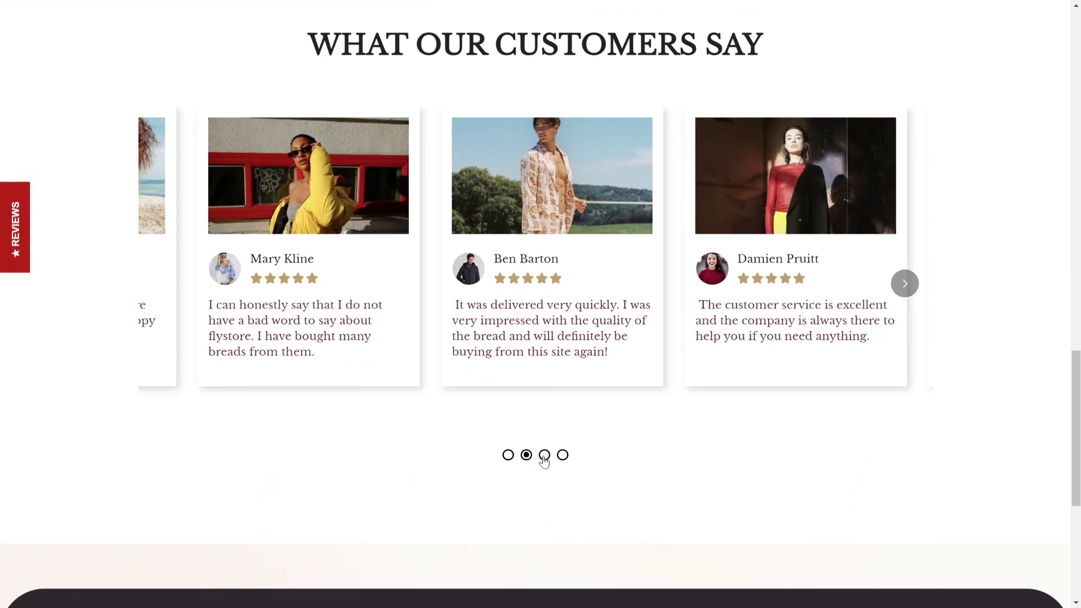